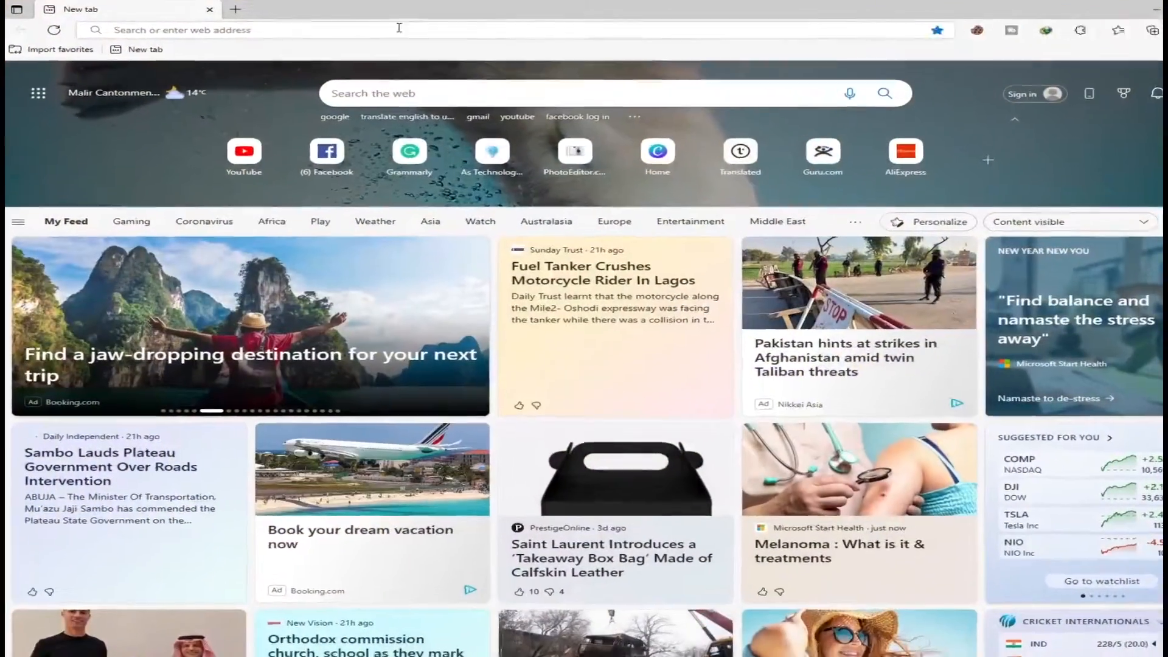
Open the website online-video-cutter.com in the Edge browser.
click(399, 27)
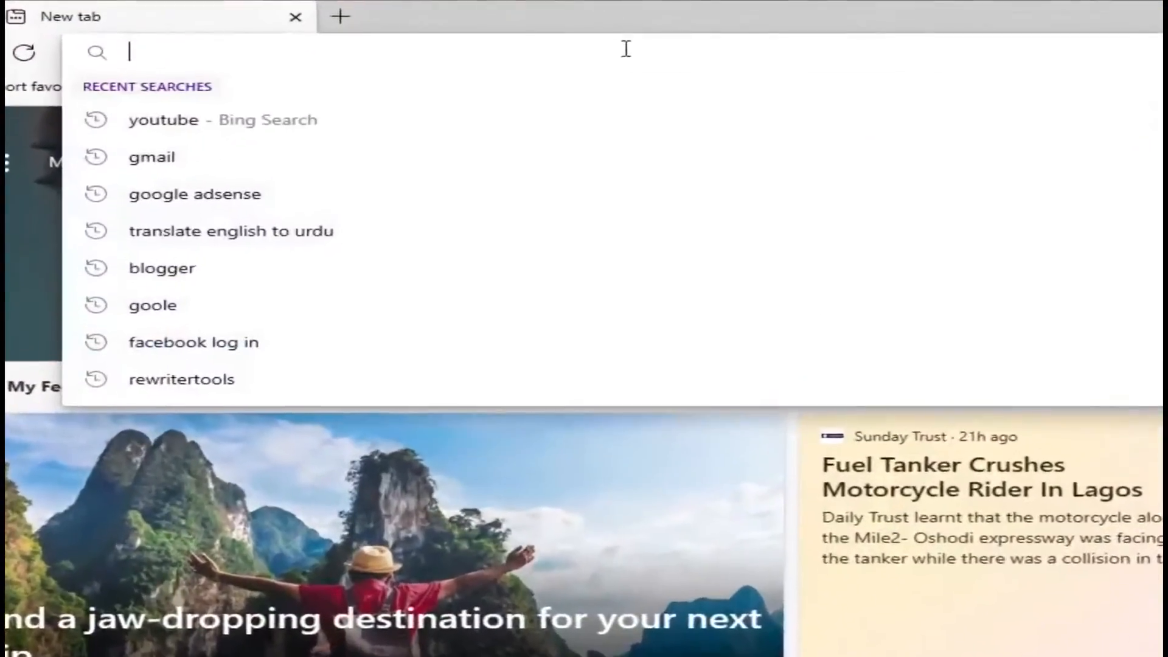
text(o)
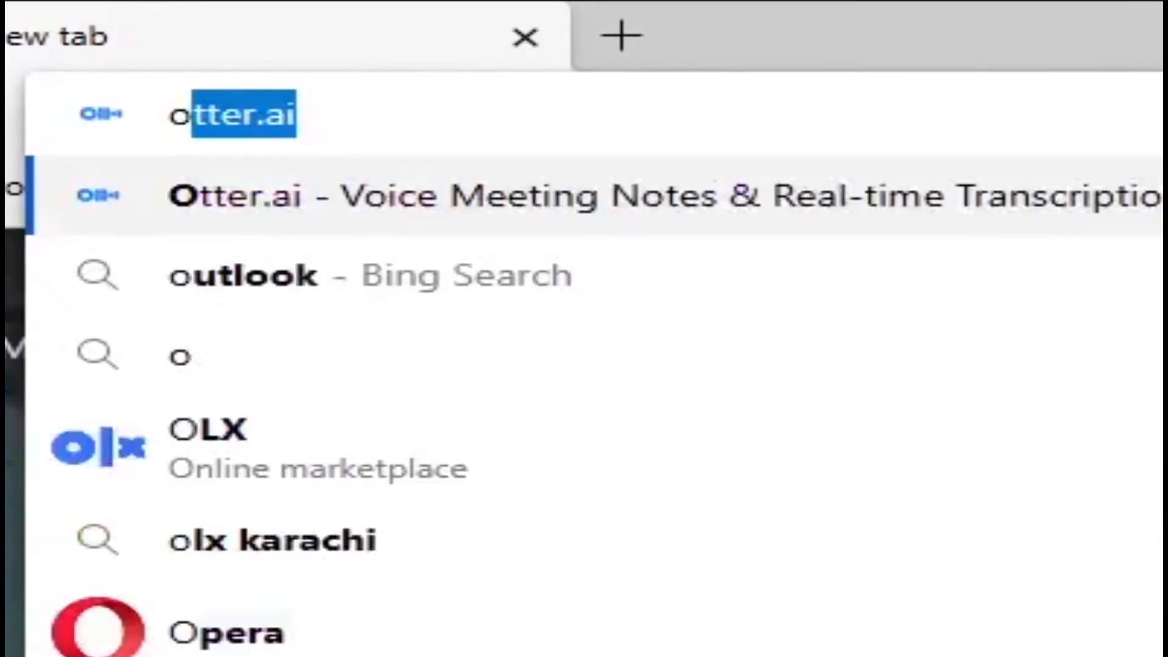
text(li)
key(BackSpace)
key(BackSpace)
key(BackSpace)
text(onlin)
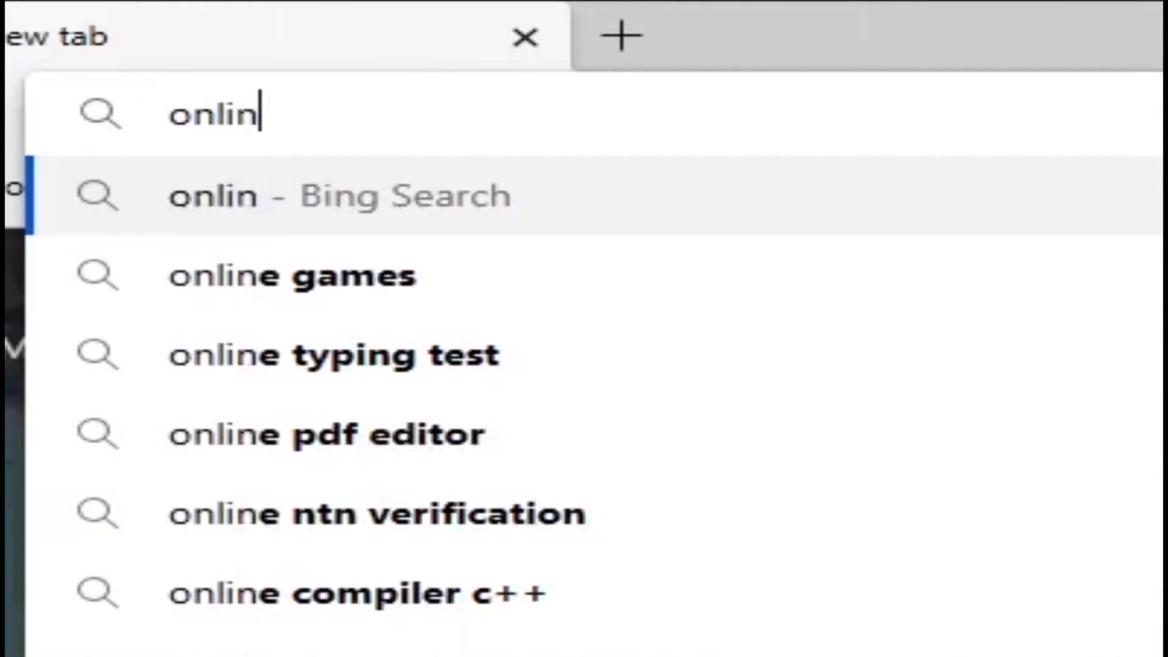
key(BackSpace)
text(ne)
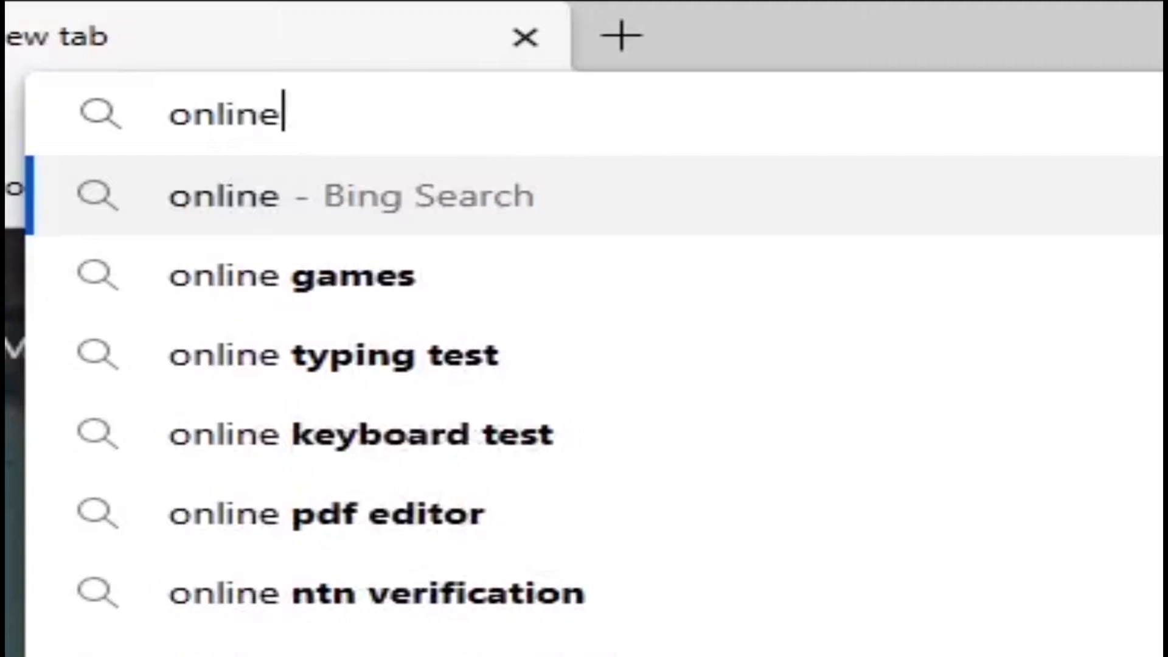
text(-)
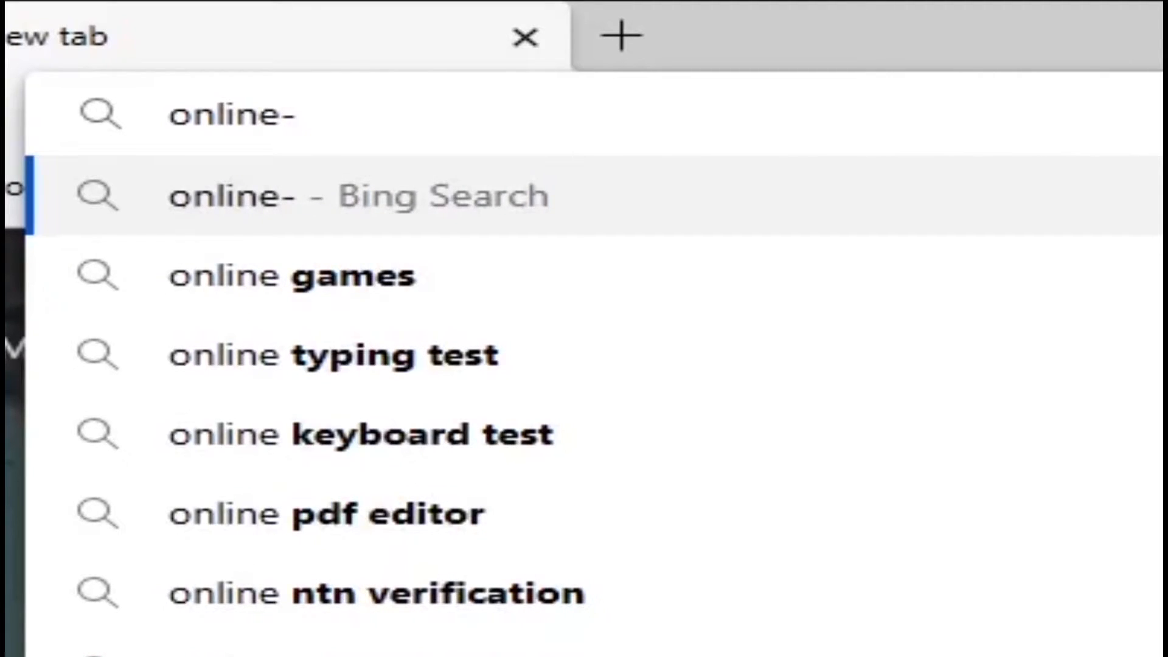
text(video)
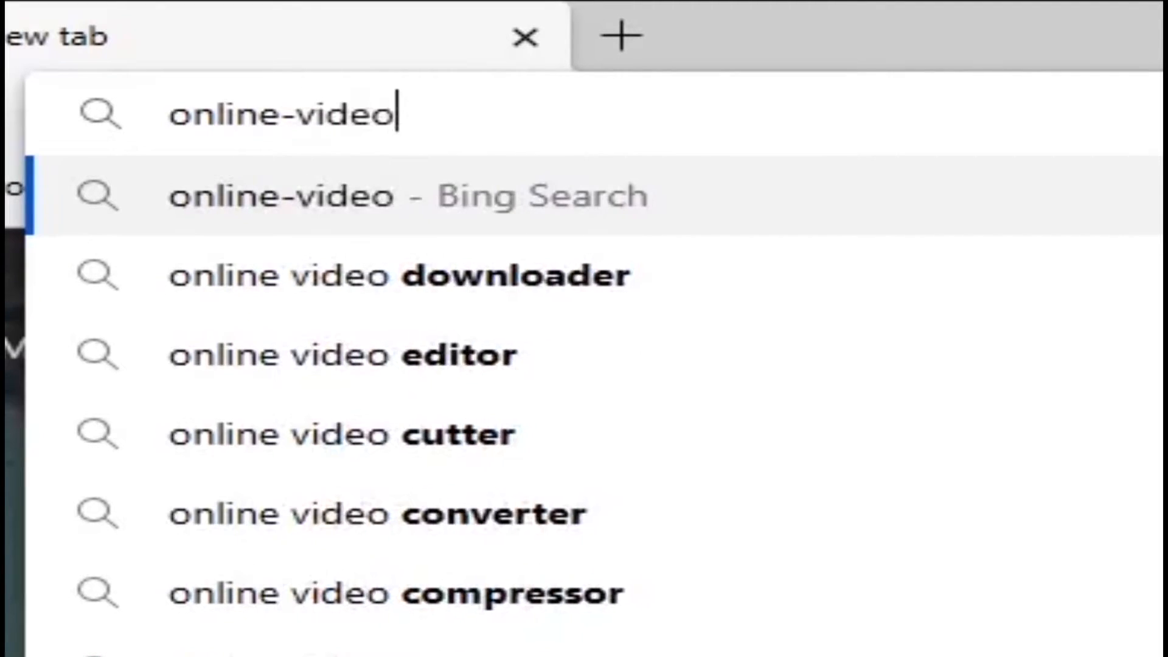
text(-cutter)
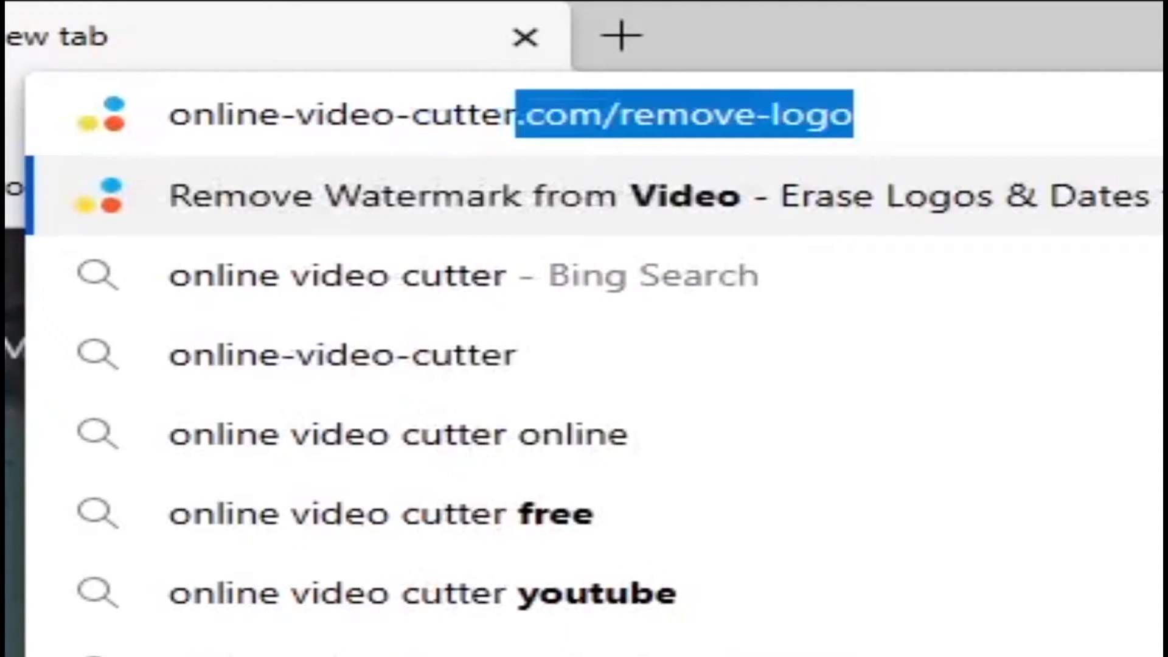
text(.com)
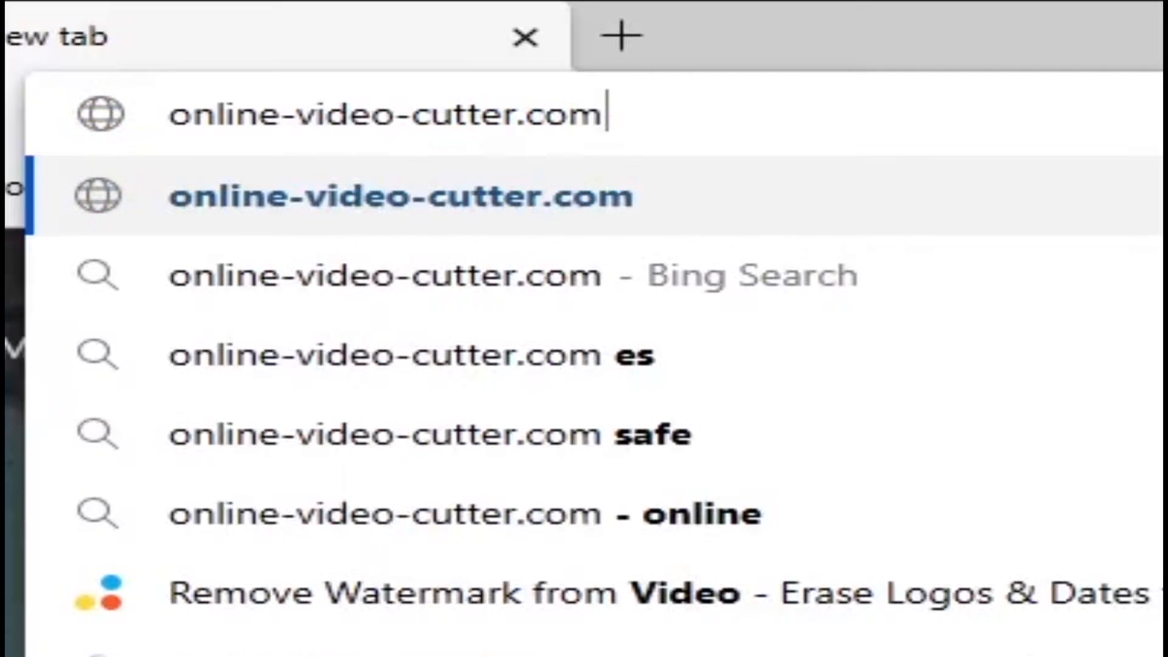
key(Return)
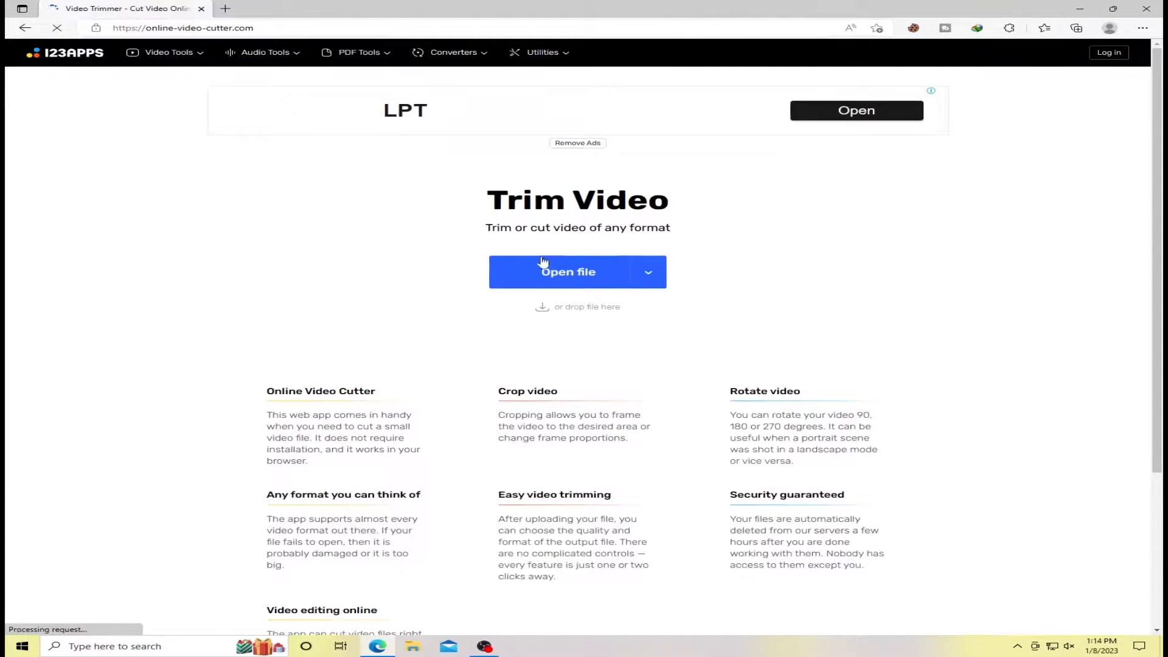
Load the video file "Legends Remember This Scene" from the Desktop into the video trimmer.
click(565, 279)
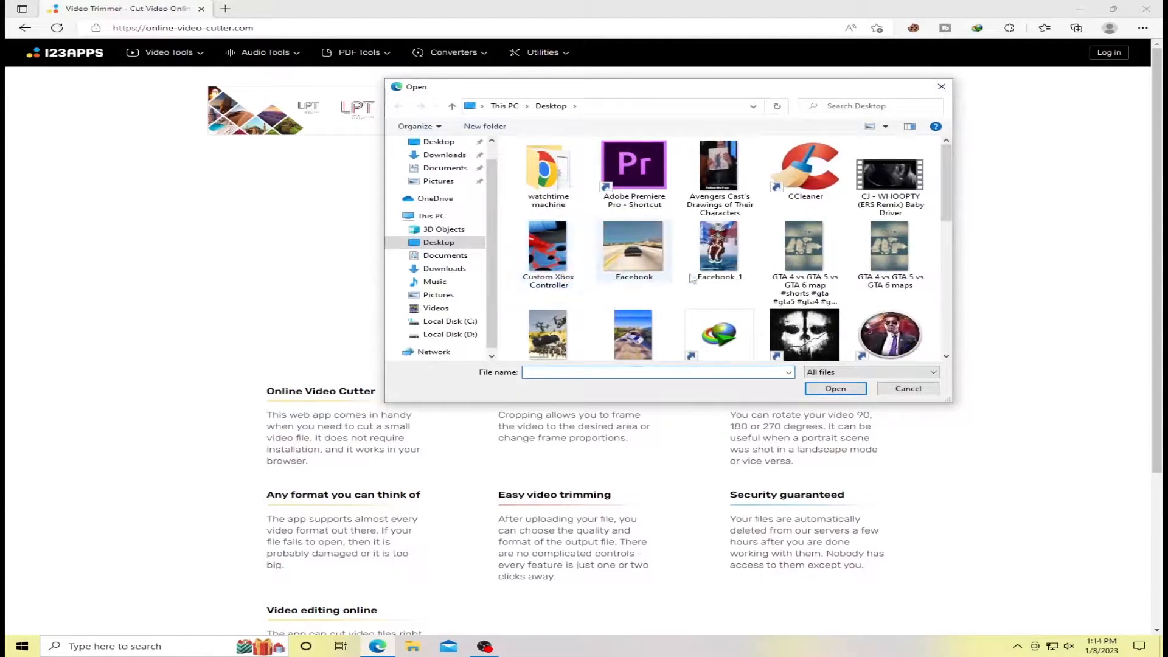
scroll(532, 250, down, 10)
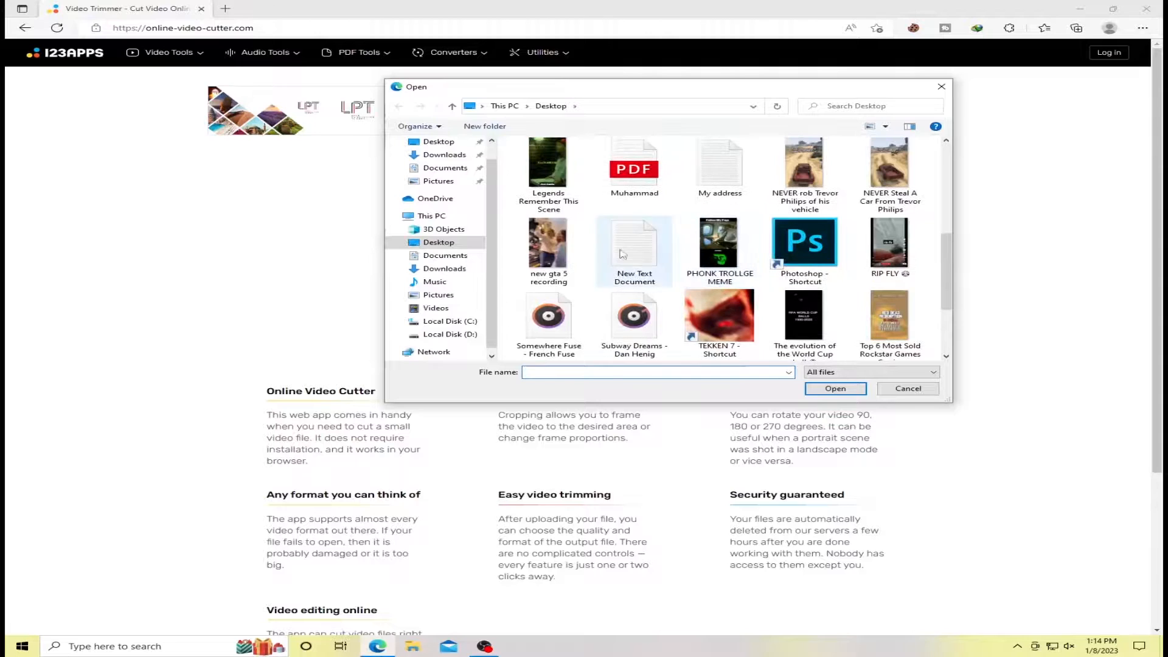
click(544, 160)
click(838, 392)
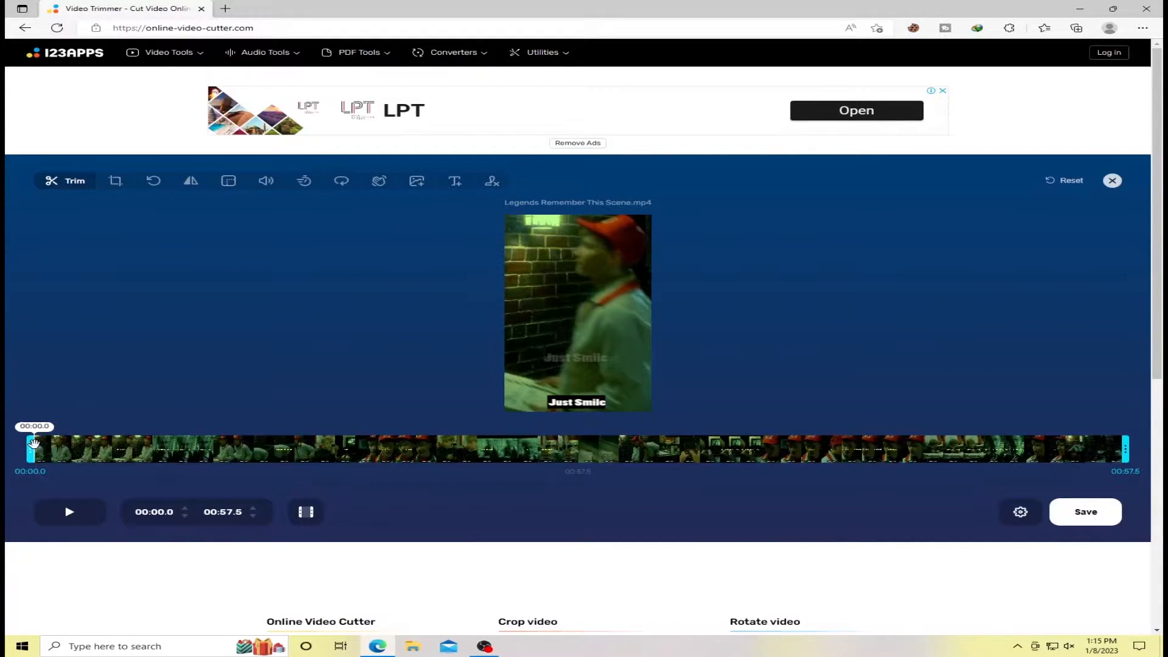
Trim the beginning of the video so it starts at 00:05.0, previewing the playback while adjusting.
drag(32, 444, 117, 451)
click(67, 509)
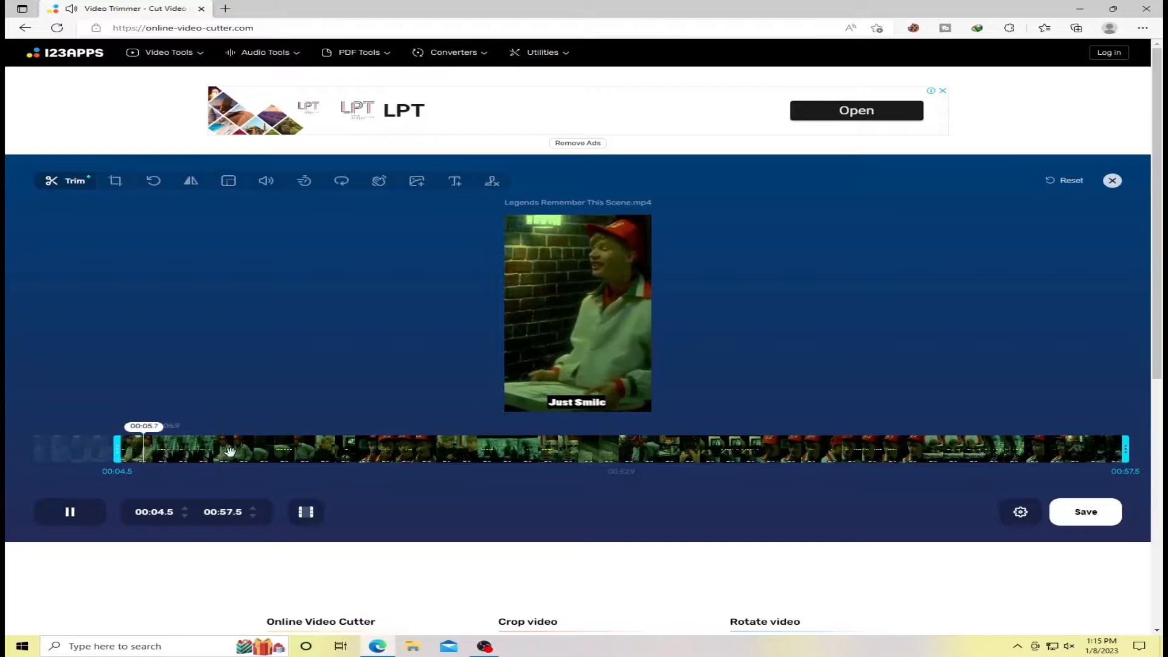
click(1094, 450)
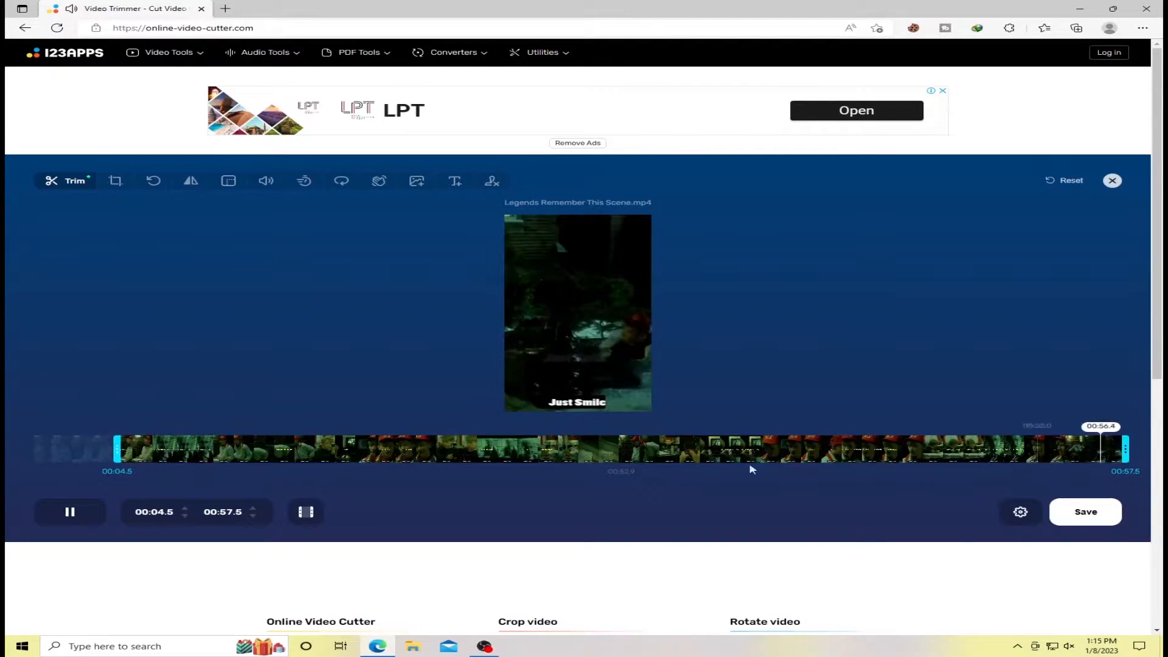
click(70, 510)
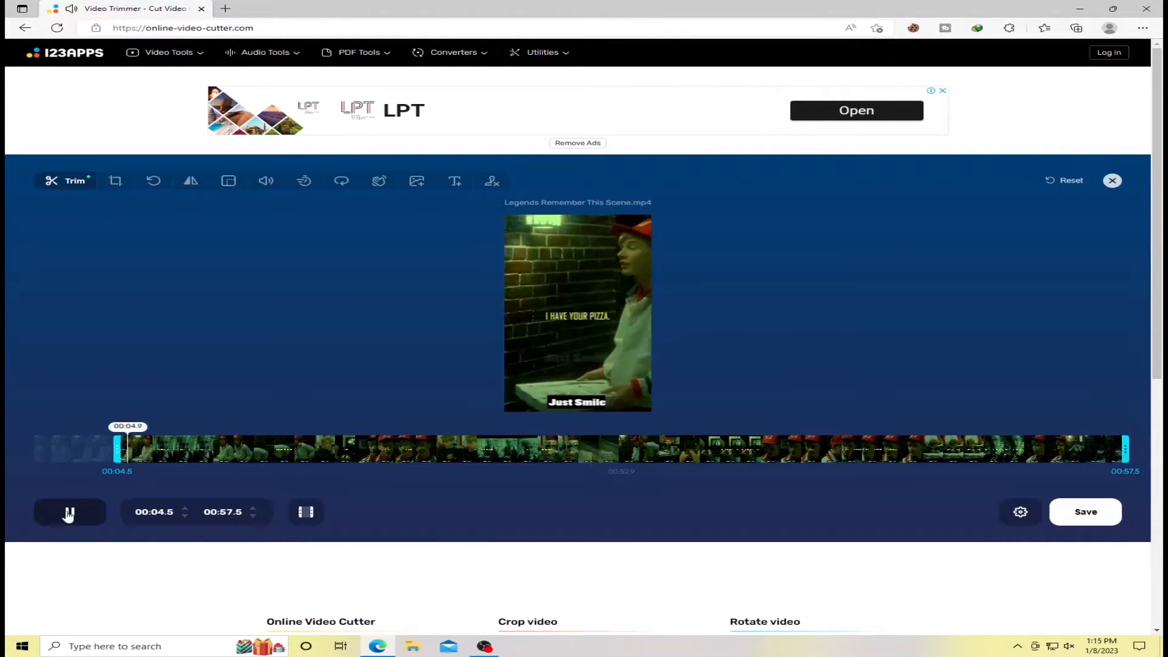
click(73, 510)
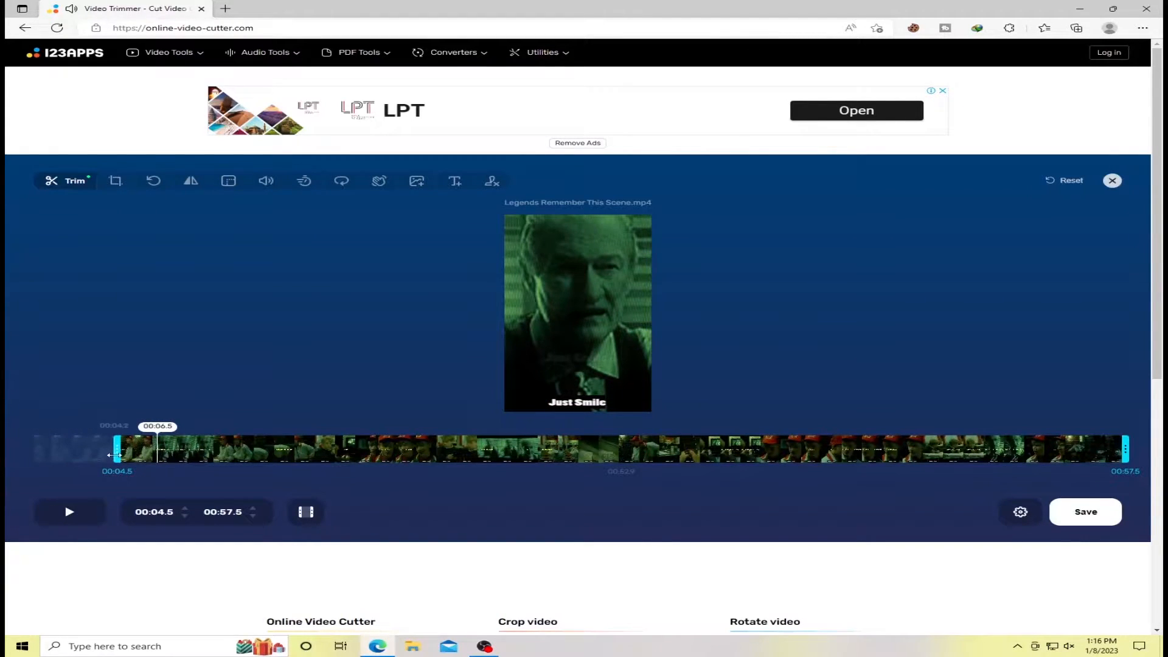
drag(113, 455, 123, 454)
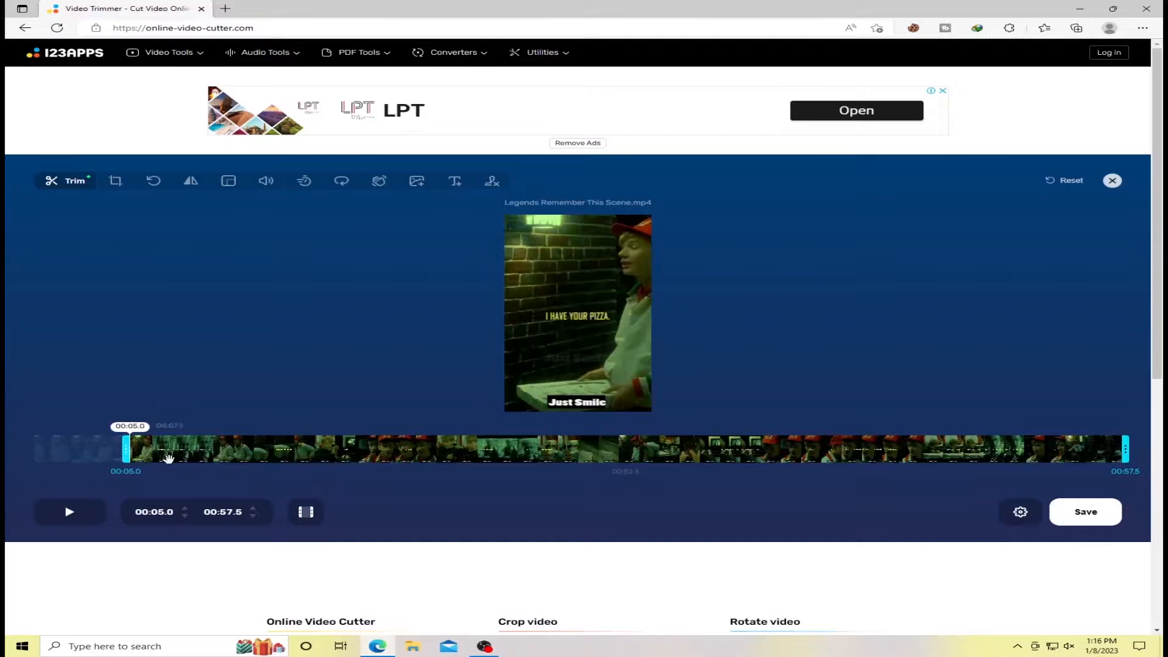
Crop the video's upper-left corner inward to about 990 × 1758 px, keeping the original 9:16 ratio.
click(114, 183)
mouse_move(500, 214)
mouse_down()
mouse_move(579, 315)
mouse_move(514, 228)
mouse_up()
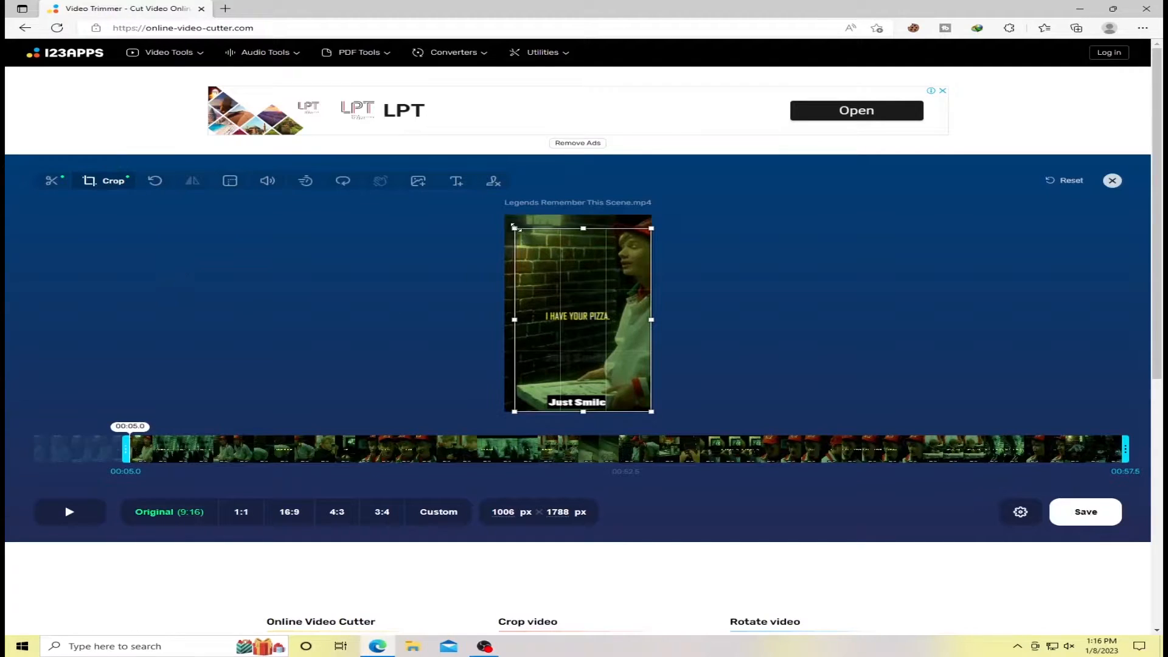
drag(514, 229, 516, 229)
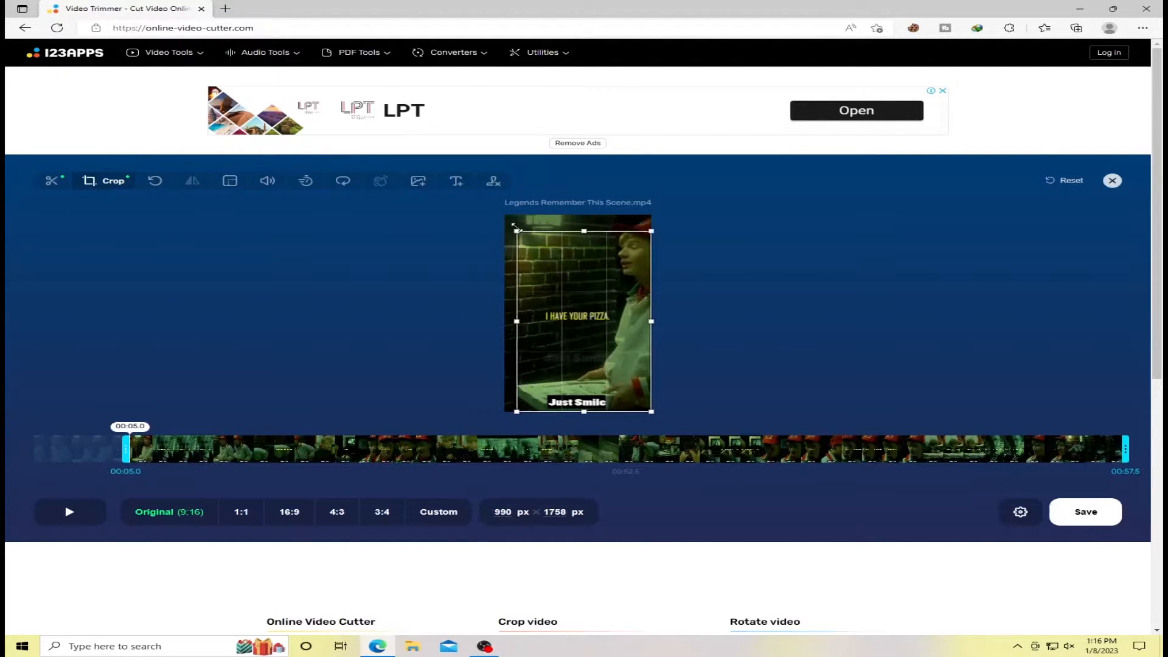
Try rotating the video to the right and rotate it back to its upright orientation.
click(154, 182)
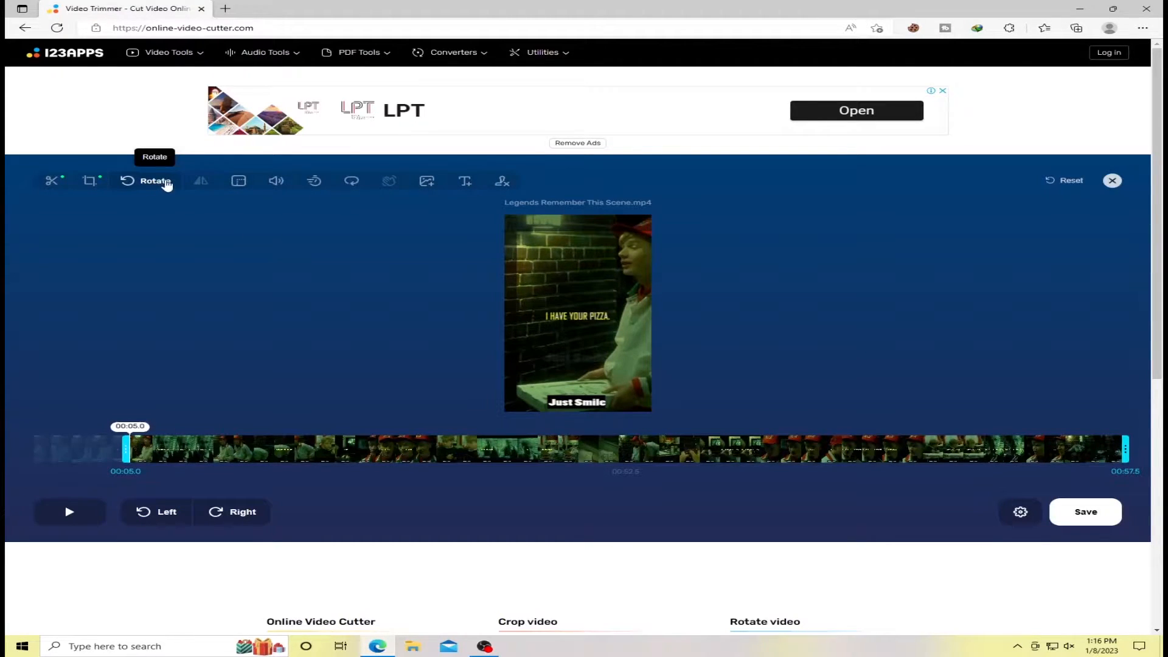
click(243, 518)
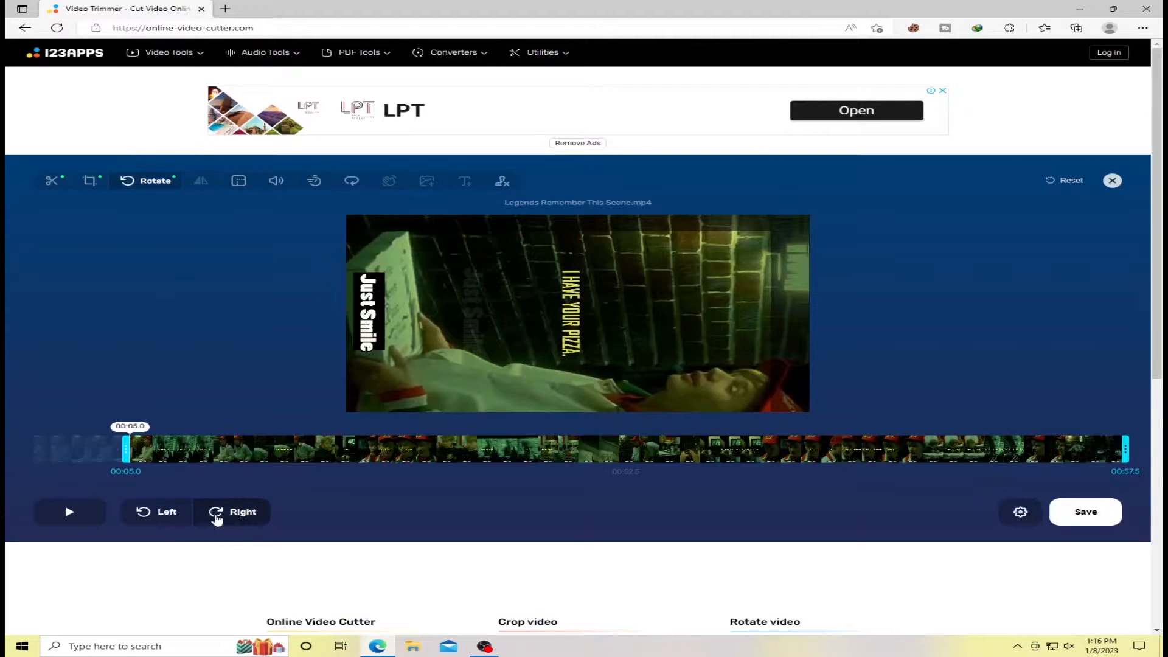
click(219, 515)
click(177, 516)
click(176, 516)
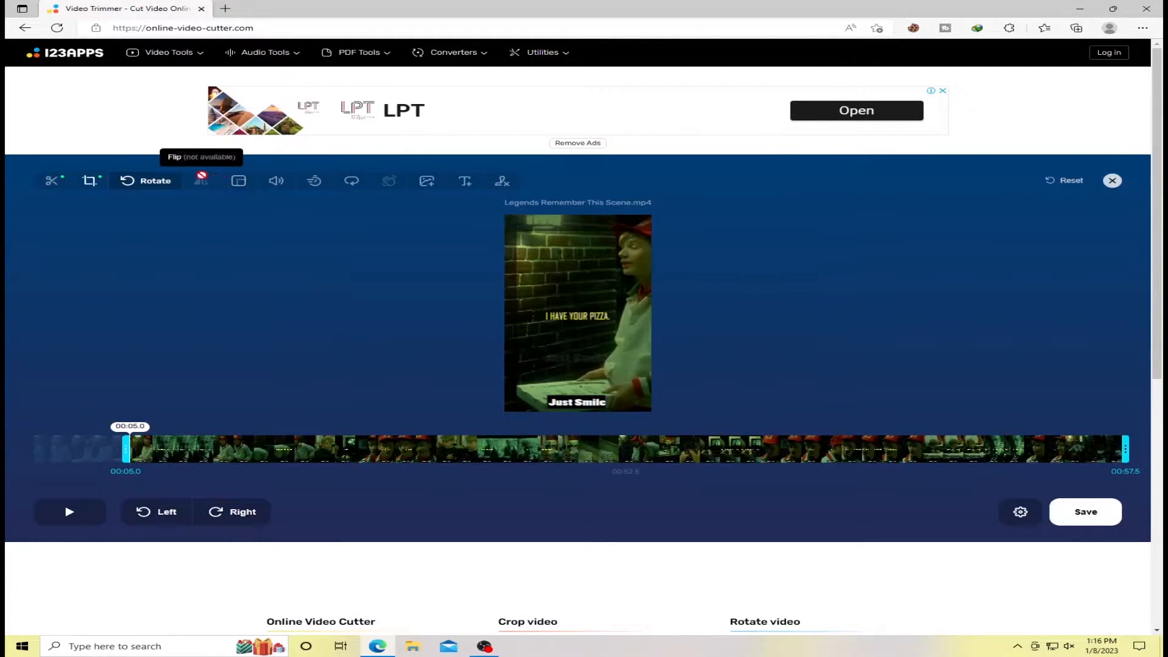
Try the 720p and 1080p output resolutions and return the video to its Original resolution.
click(238, 182)
click(343, 515)
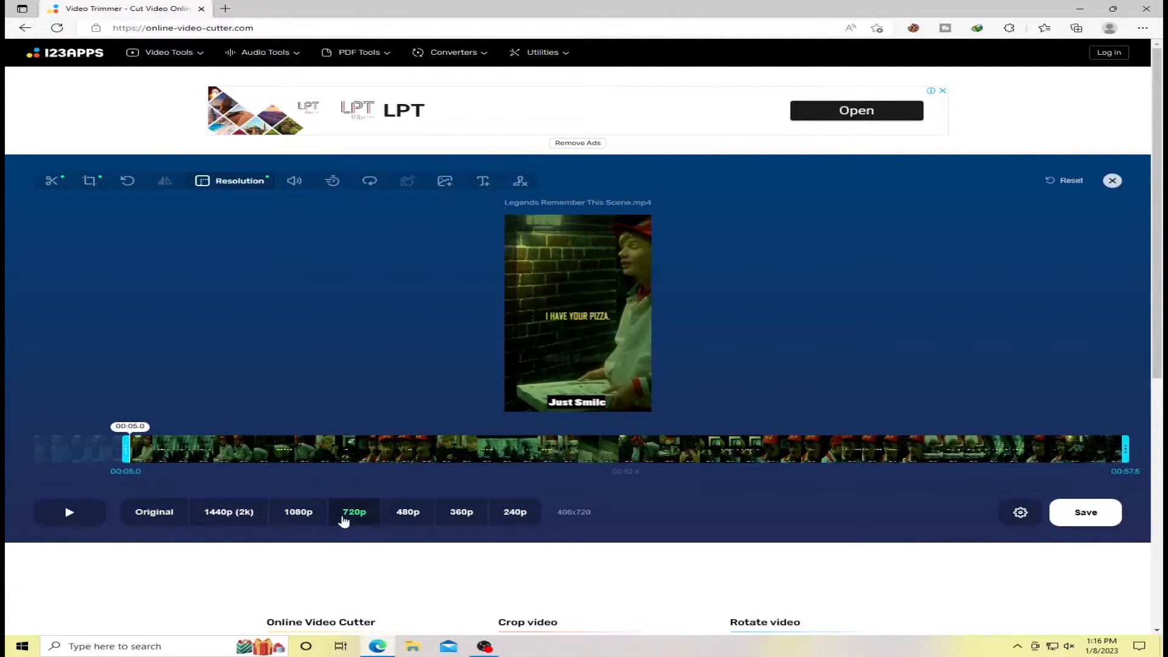
click(304, 517)
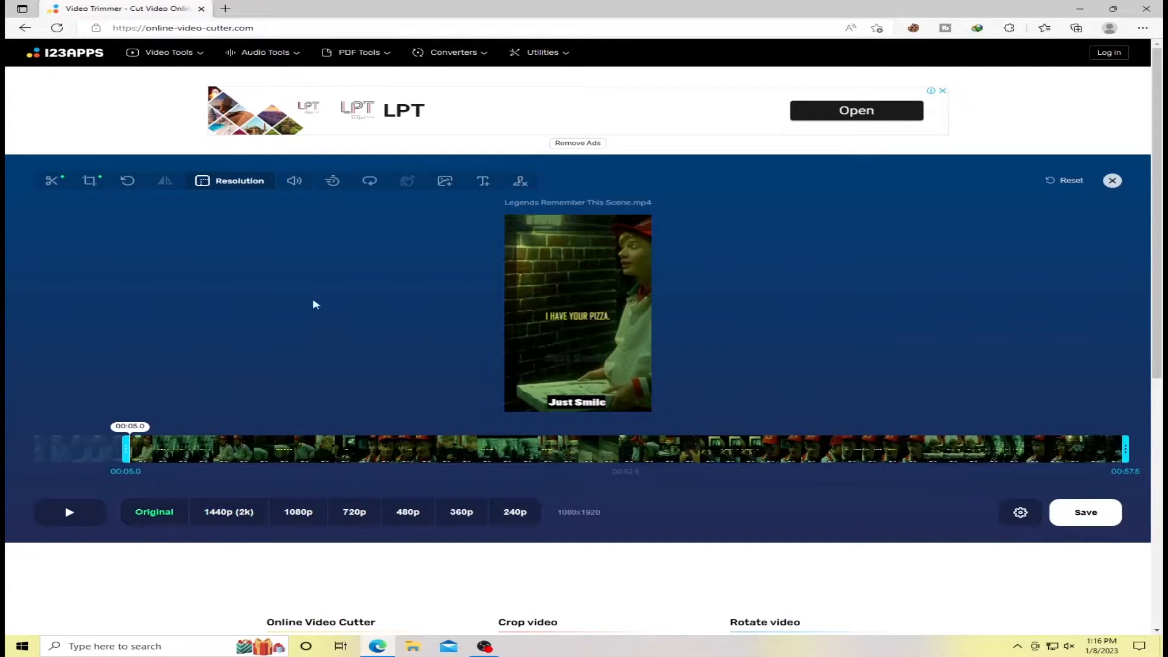
Raise the video's volume to about +14%.
click(291, 181)
drag(356, 513, 453, 514)
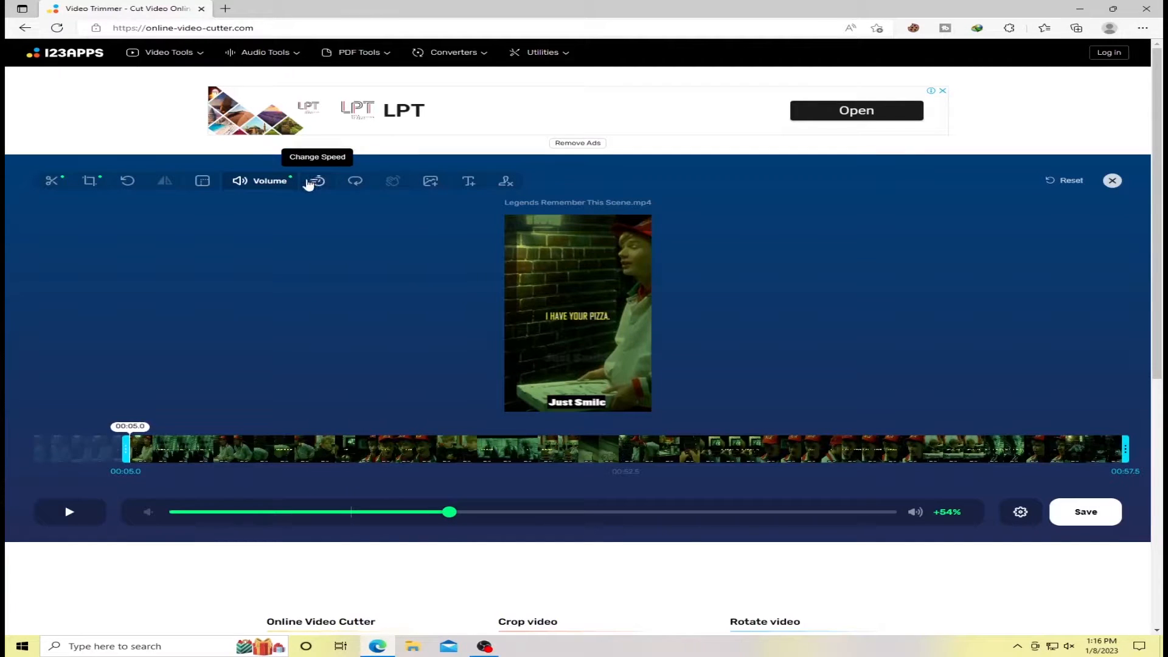
drag(449, 511, 383, 504)
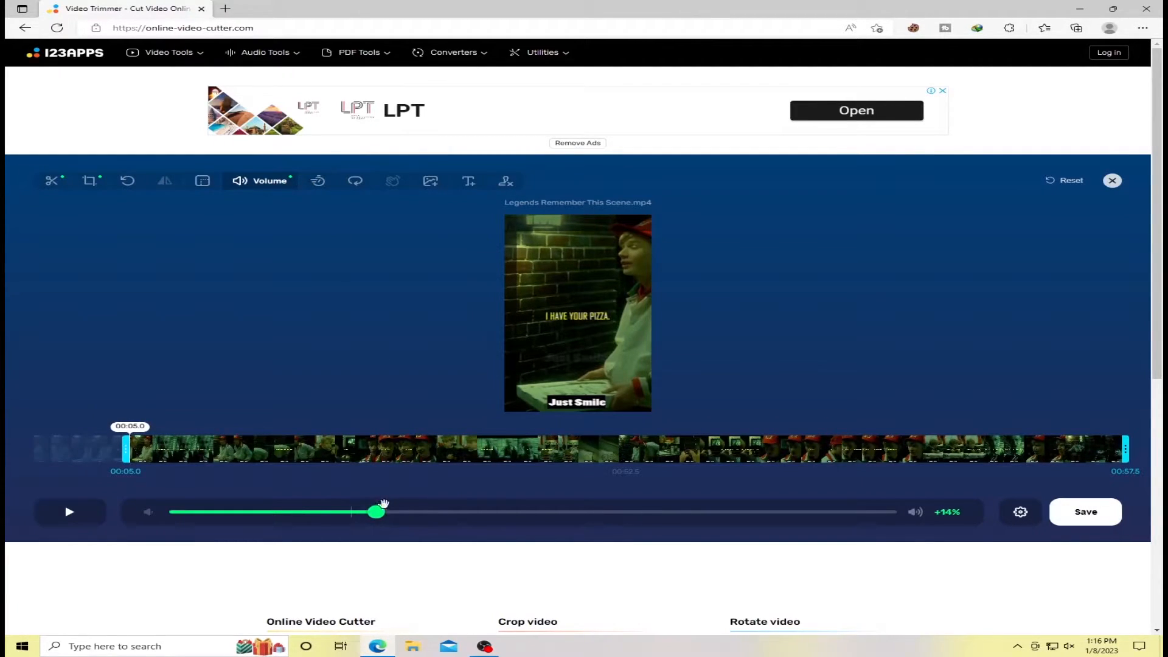
Set the video's speed to about 1.08x while the clip plays.
click(315, 181)
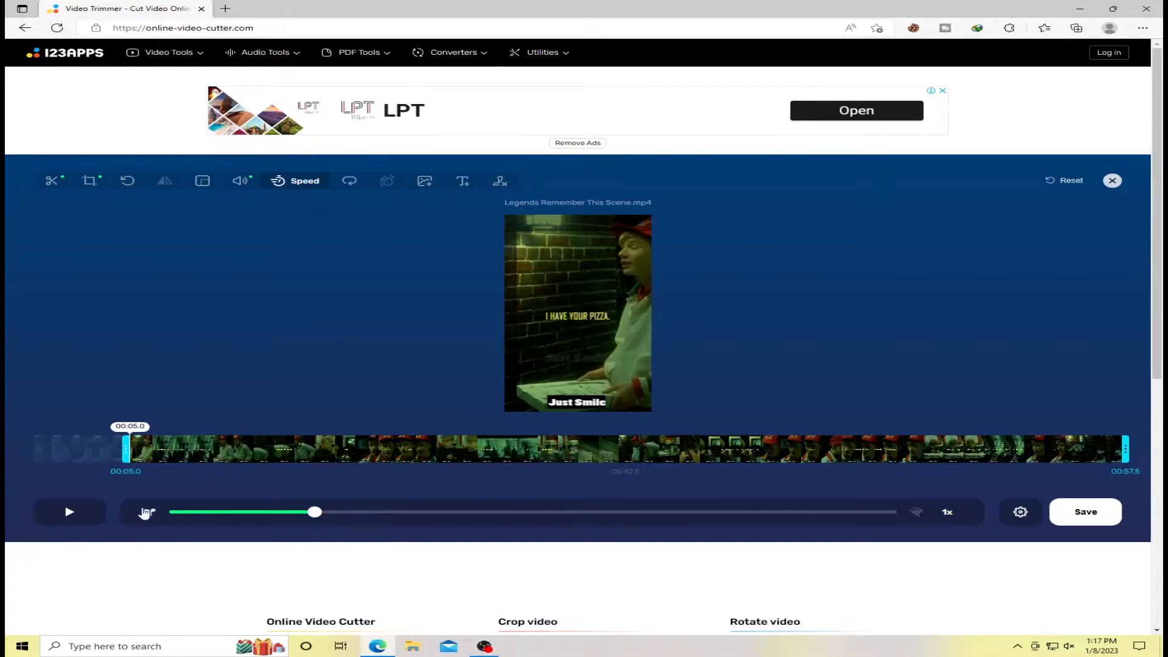
click(70, 512)
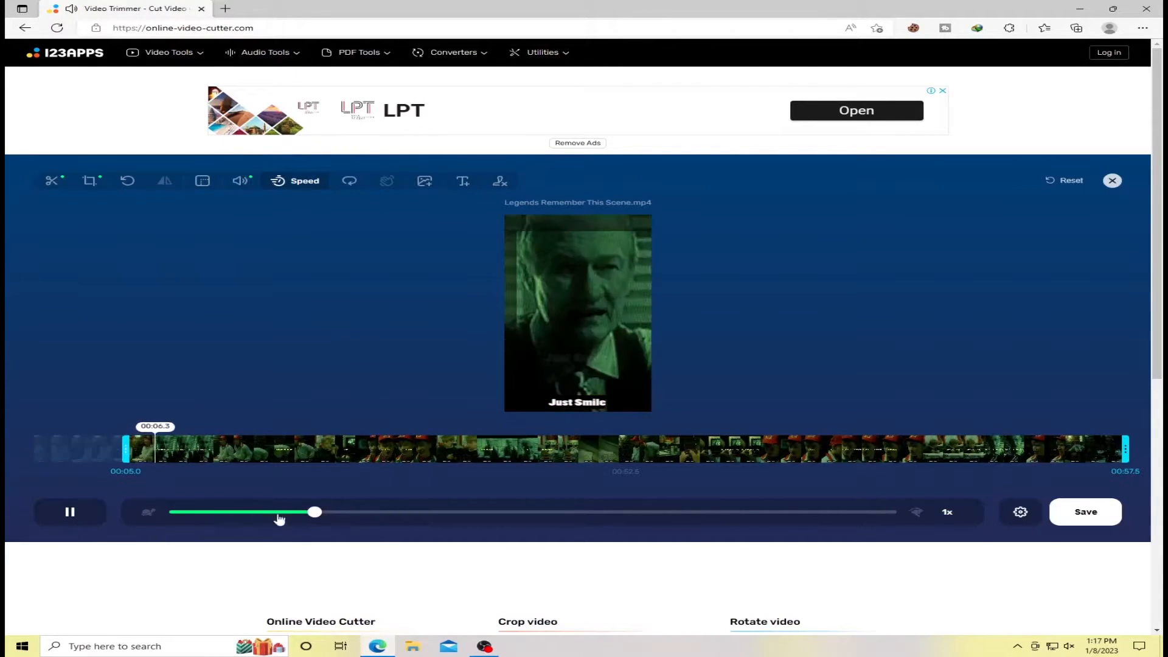
mouse_move(314, 511)
mouse_down()
mouse_move(678, 512)
mouse_move(330, 511)
mouse_up()
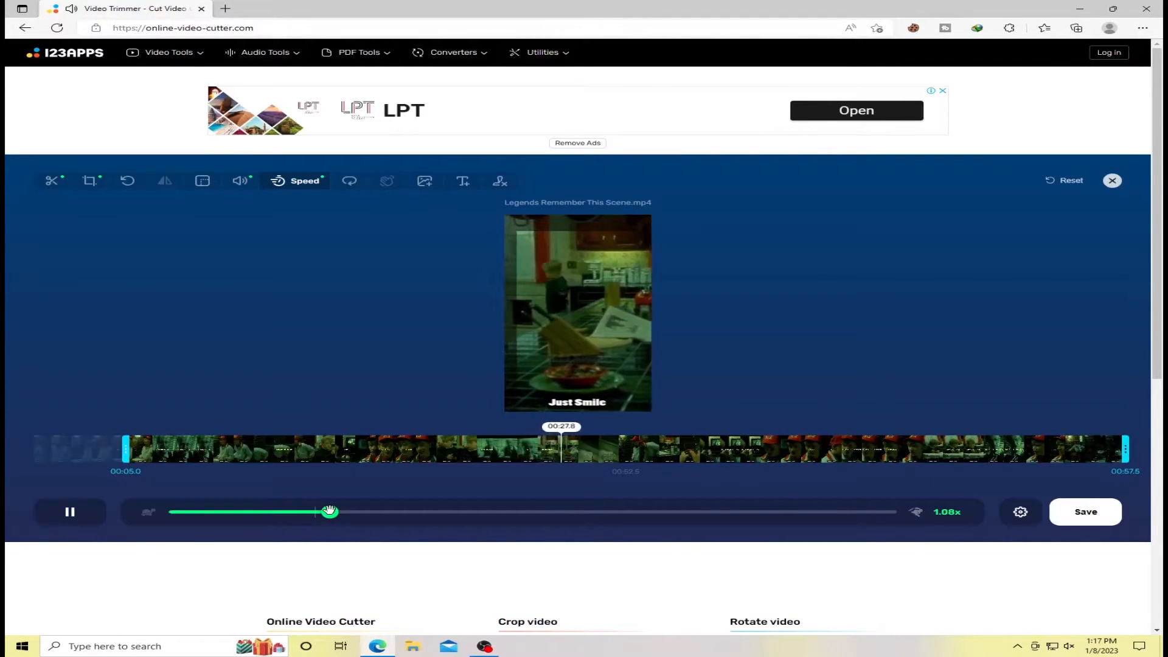
click(350, 181)
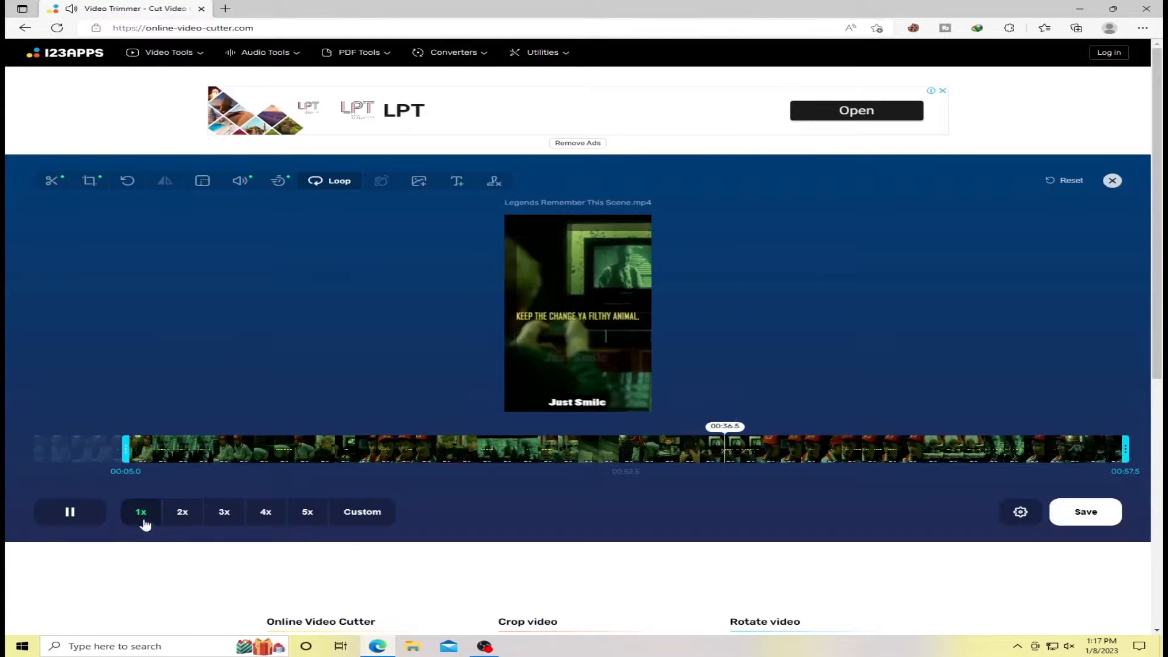
click(416, 183)
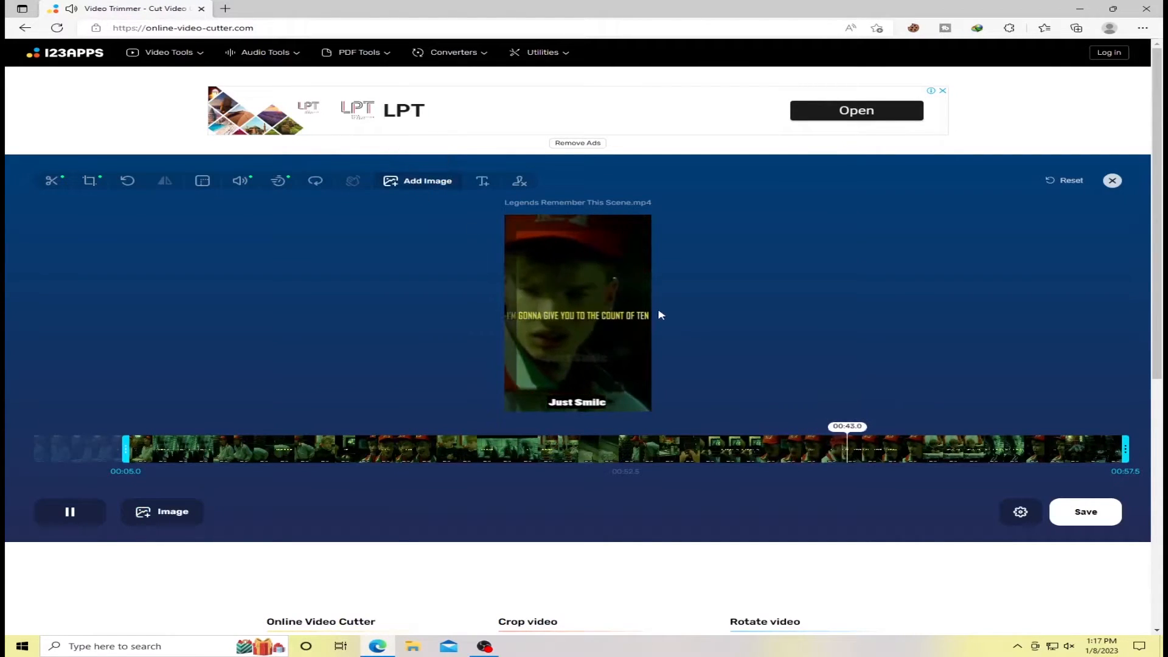
click(186, 518)
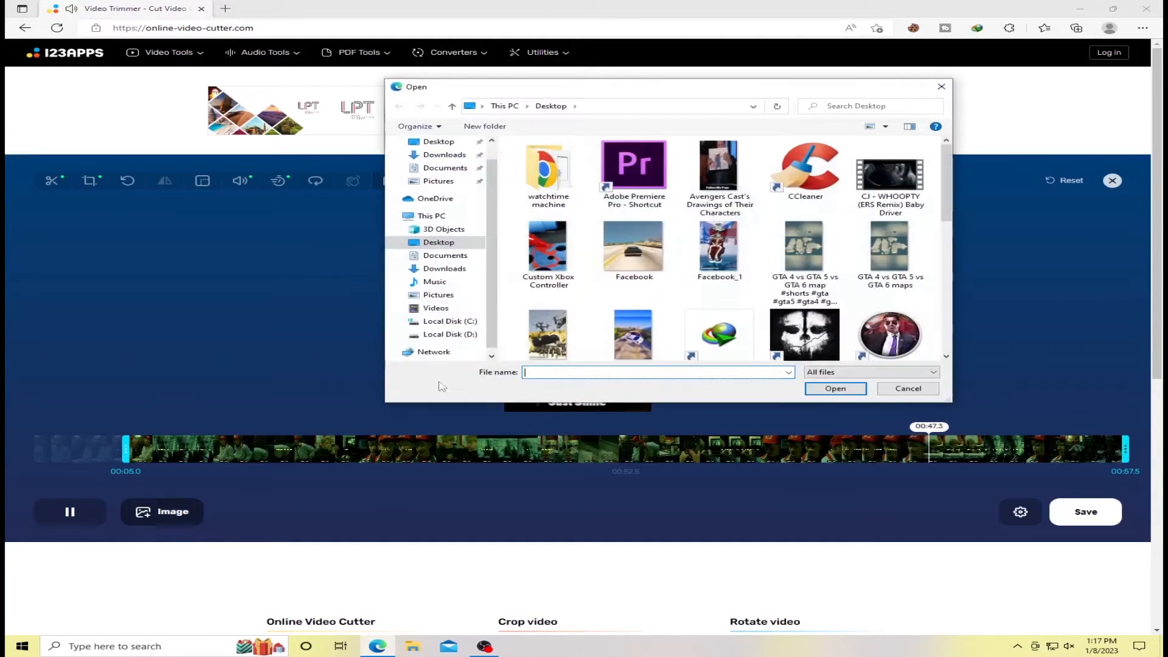
click(944, 88)
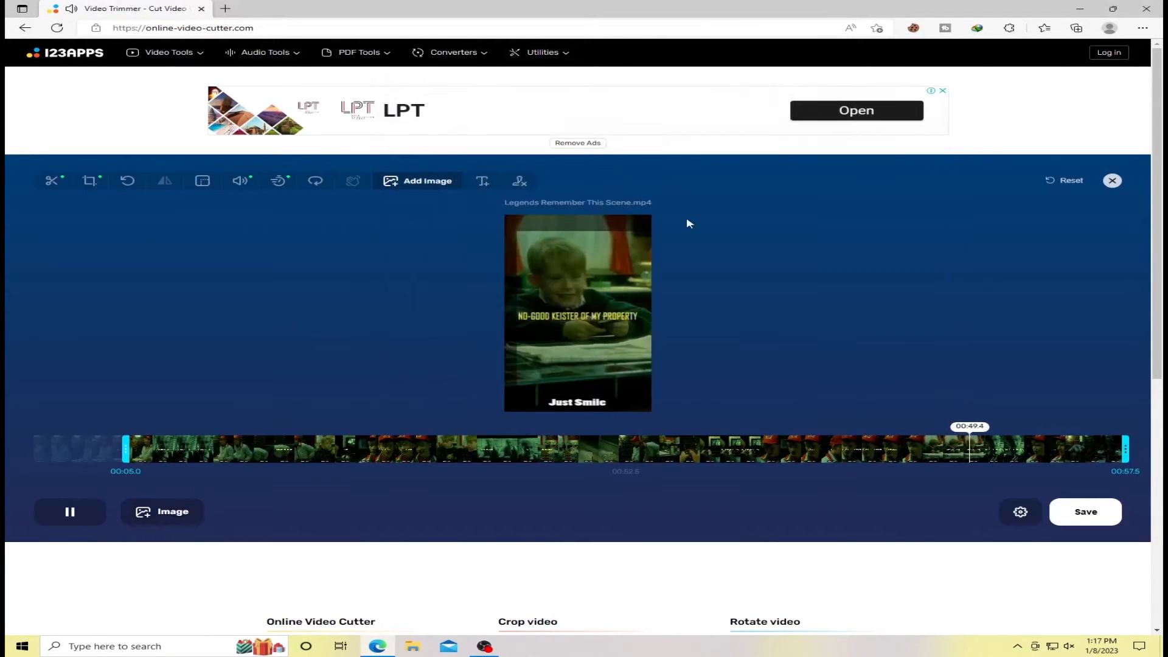
Pause playback, try a widened text box with a changed text colour in the middle of the video, and remove it.
click(74, 512)
click(478, 181)
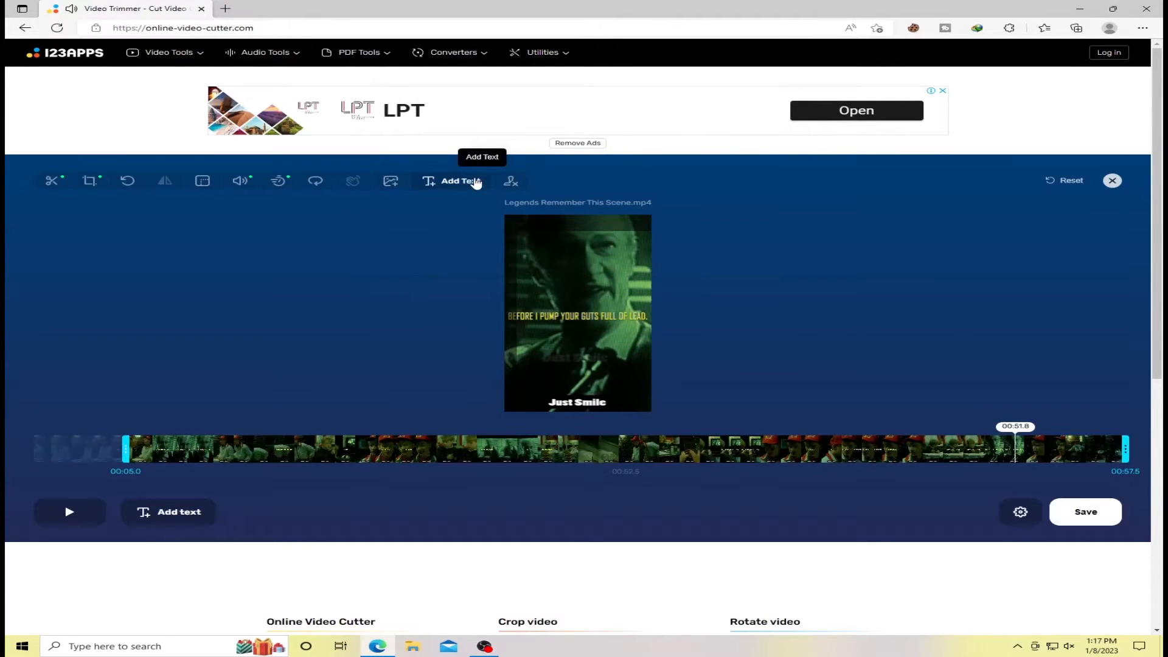
click(164, 511)
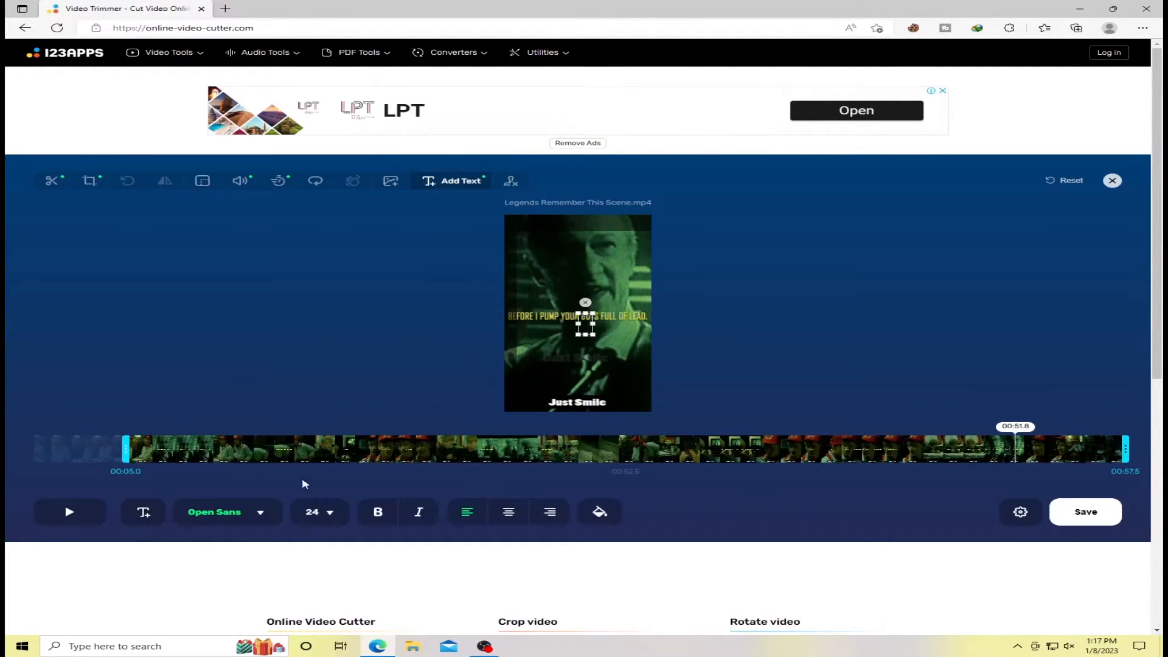
drag(579, 326, 532, 317)
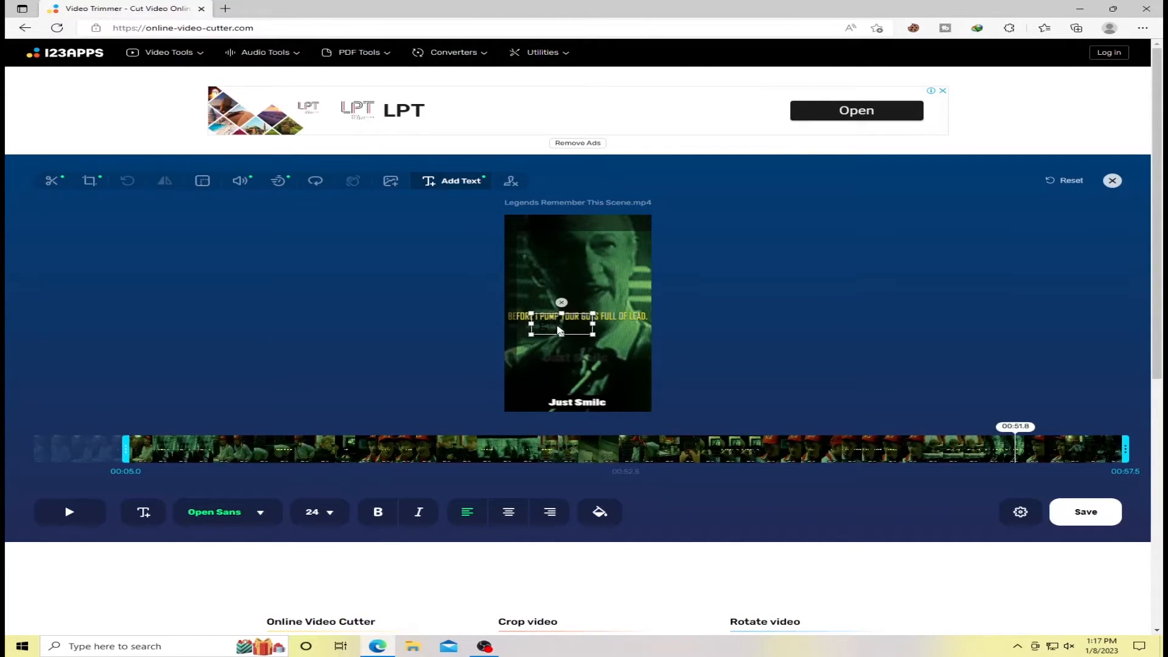
click(601, 512)
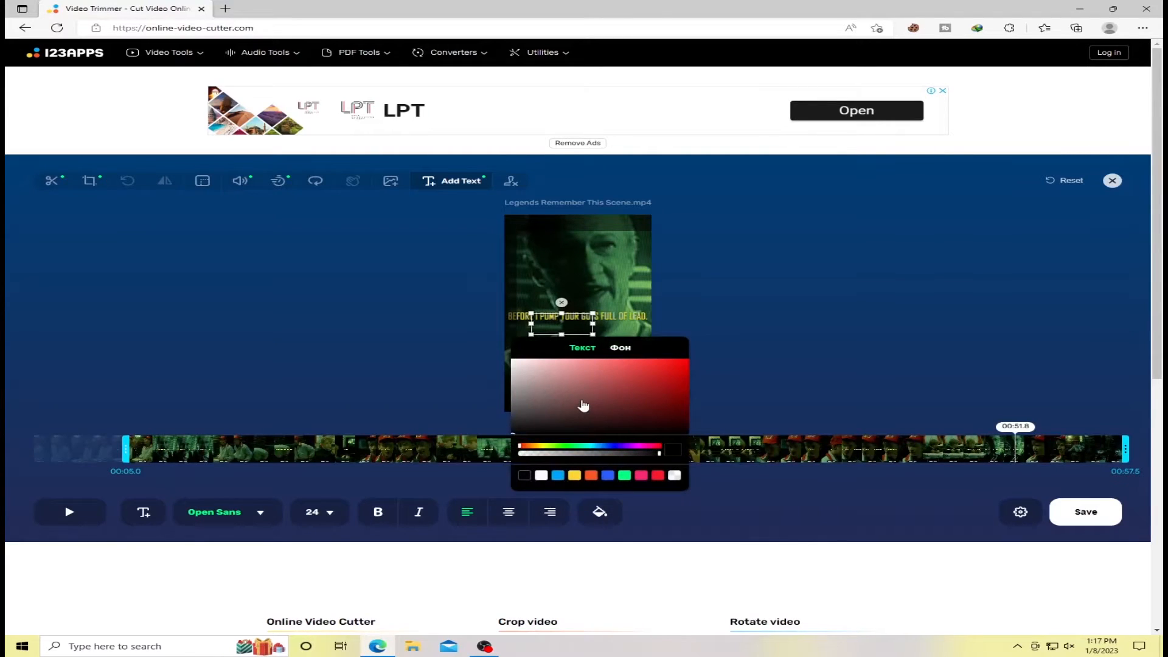
drag(533, 391, 508, 357)
click(561, 322)
text(uii)
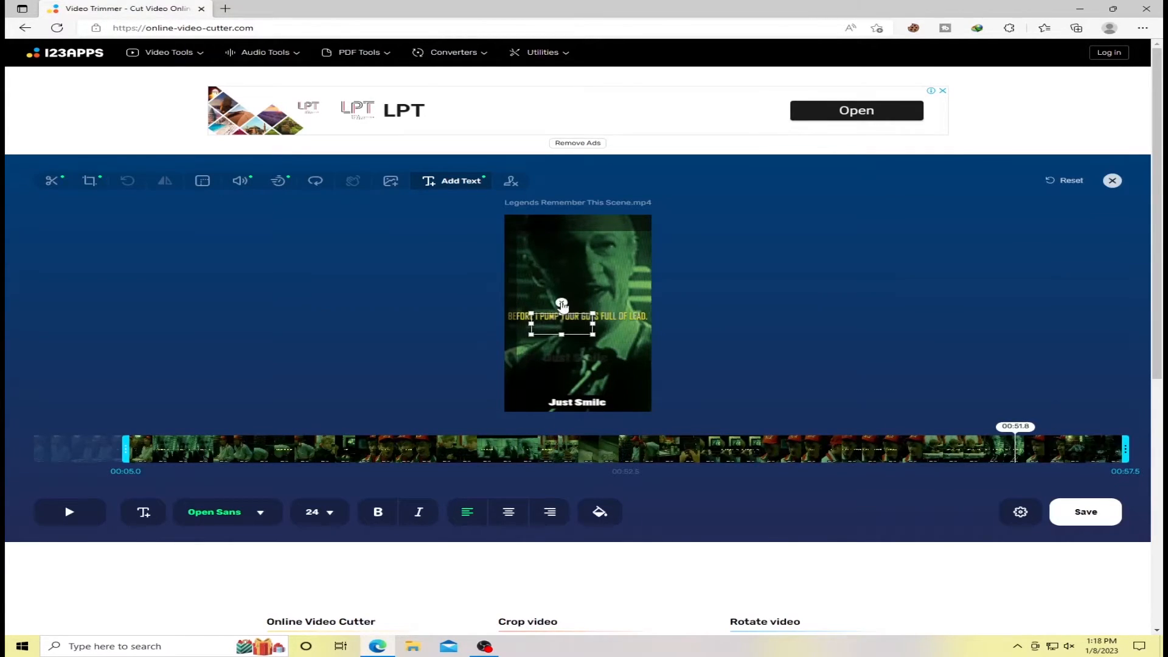
click(562, 303)
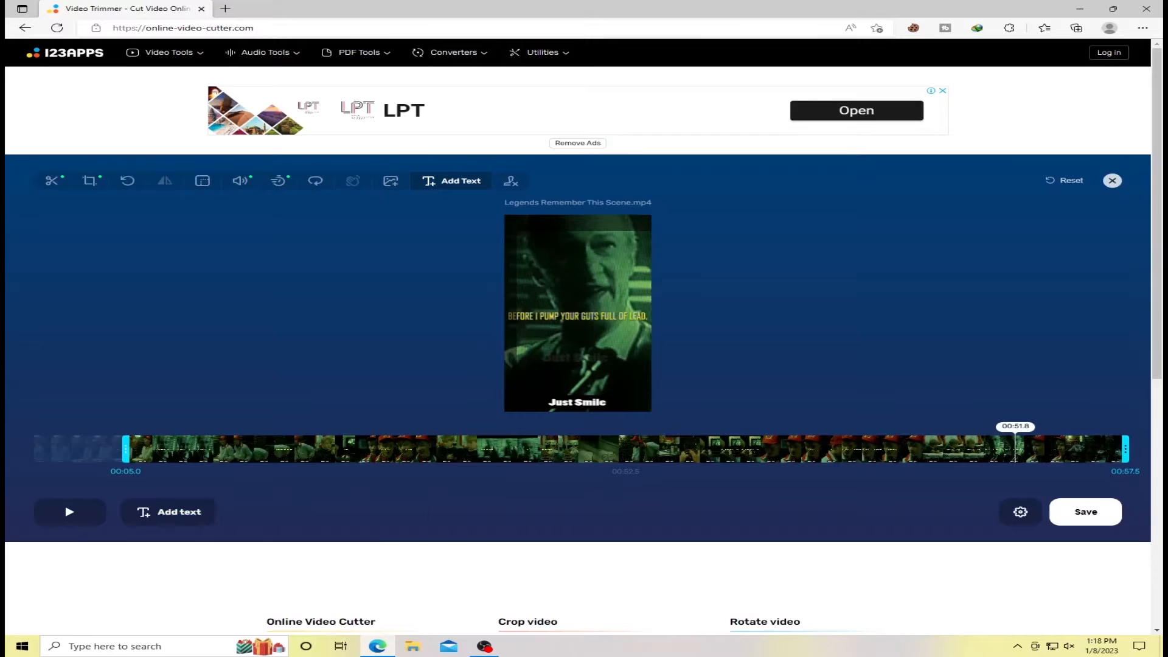
Mark the "Just Smile" caption and the faint caption area above it for logo removal.
click(512, 181)
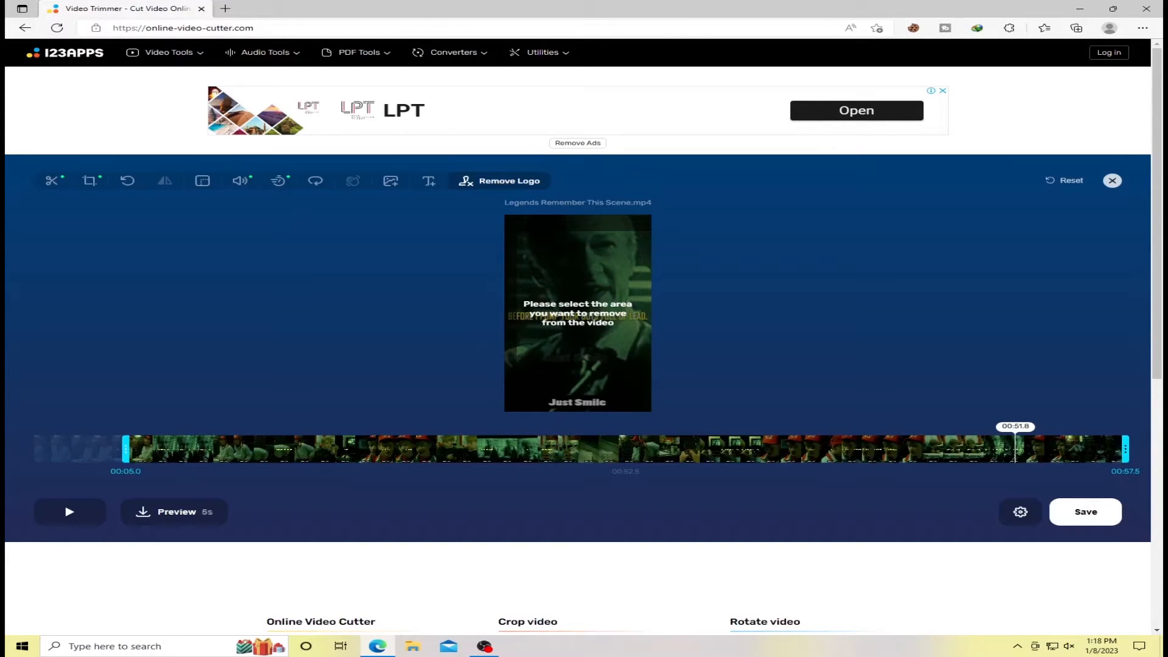
drag(543, 394, 612, 410)
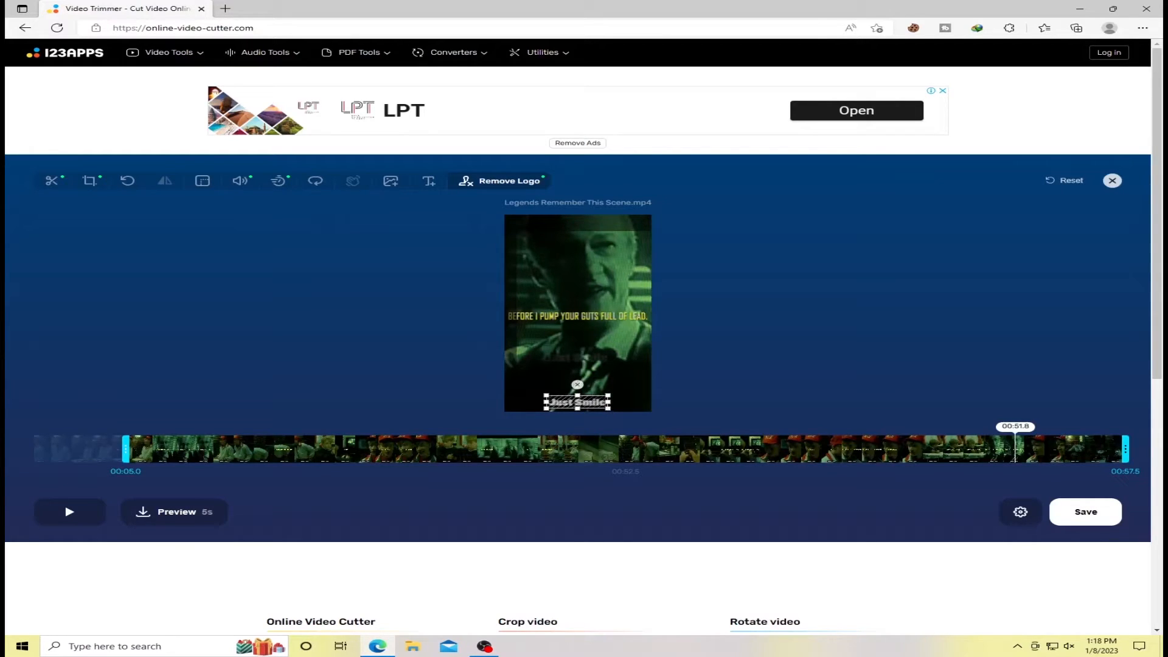
mouse_move(545, 352)
mouse_down()
mouse_move(628, 371)
mouse_move(621, 389)
mouse_move(613, 371)
mouse_move(595, 380)
mouse_move(596, 358)
mouse_move(607, 366)
mouse_up()
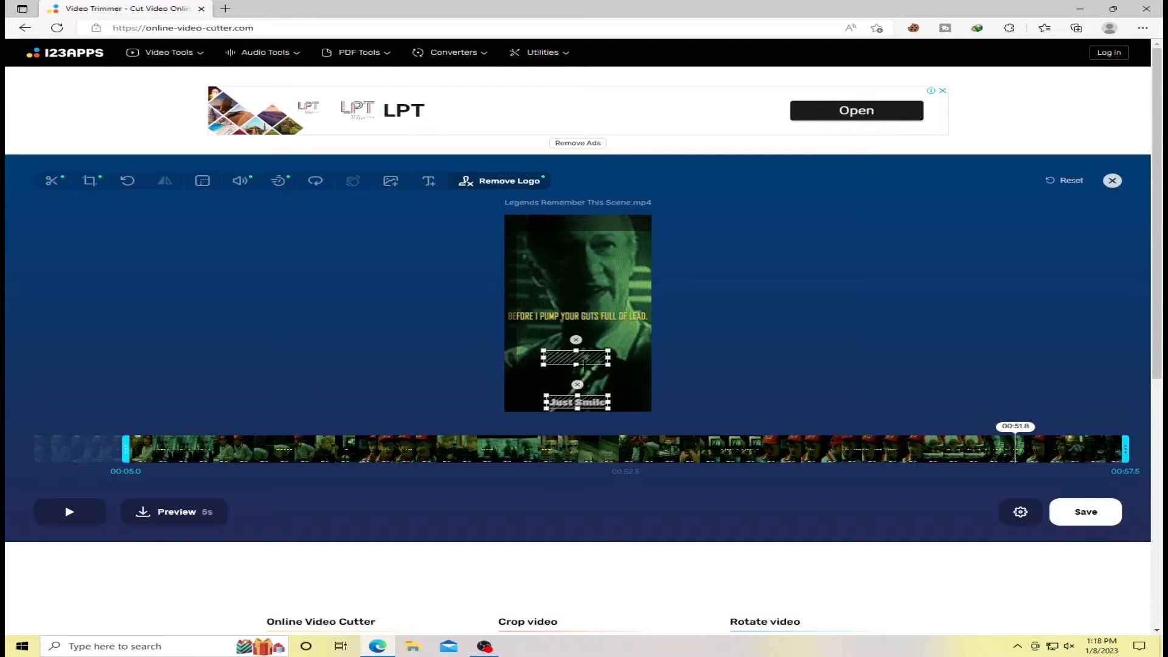
drag(574, 363, 582, 362)
Export the edited video and download it to the Desktop as "Legends Remember This Scene (online-video-cutter.com)", accepting the duplicate name.
click(1092, 516)
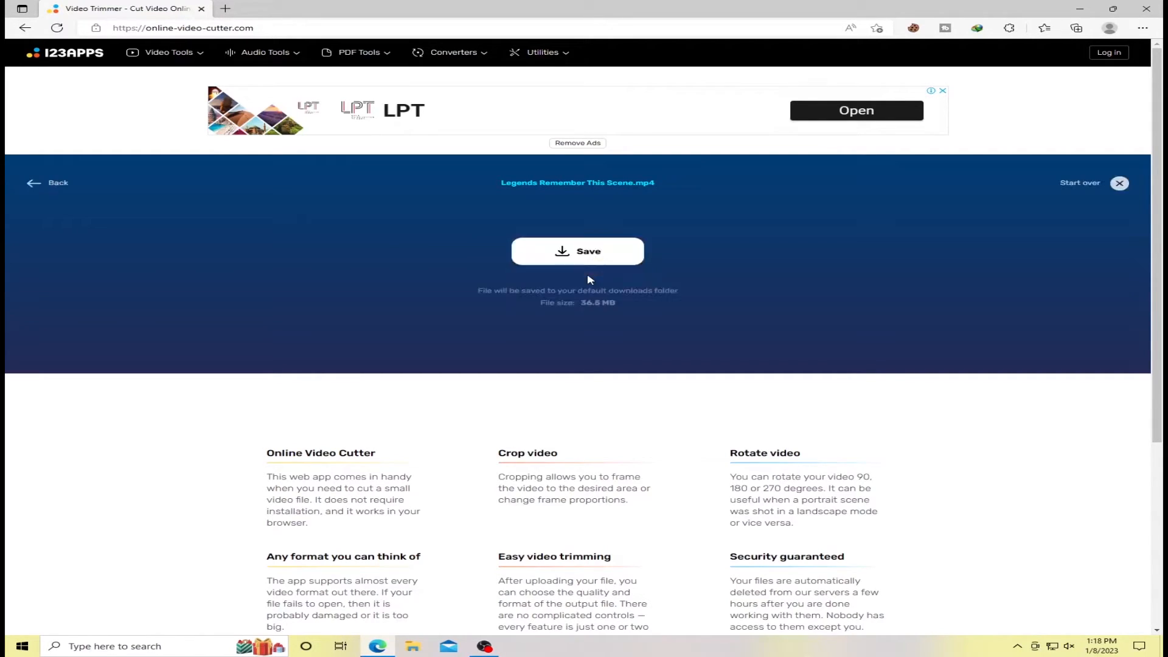
click(581, 255)
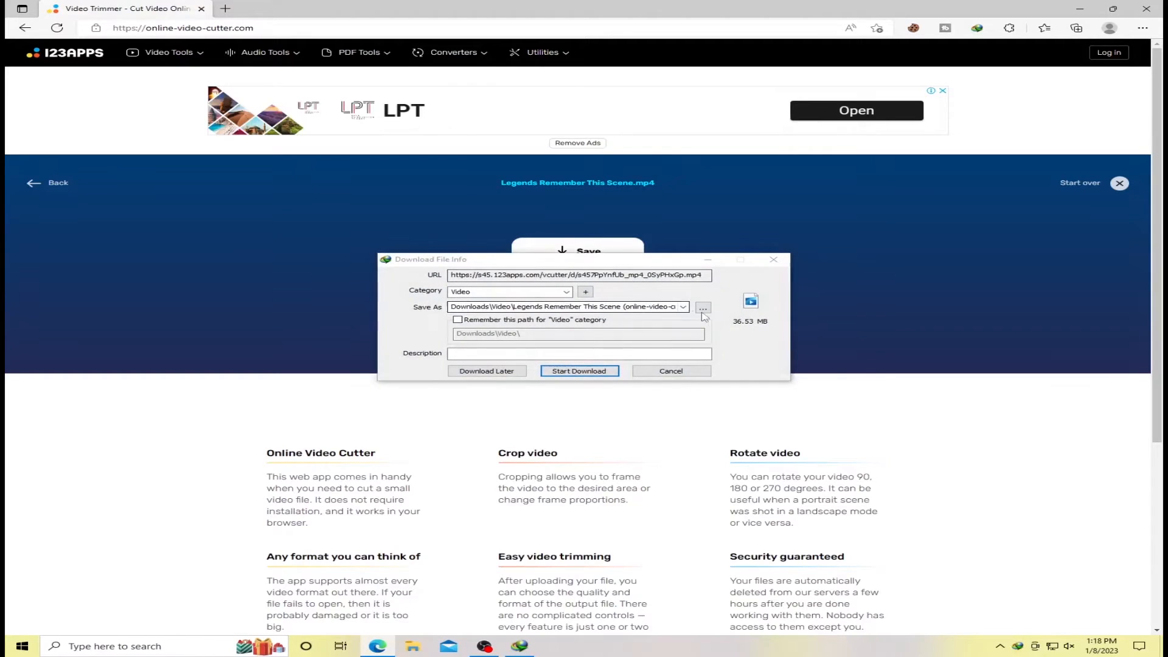
click(703, 309)
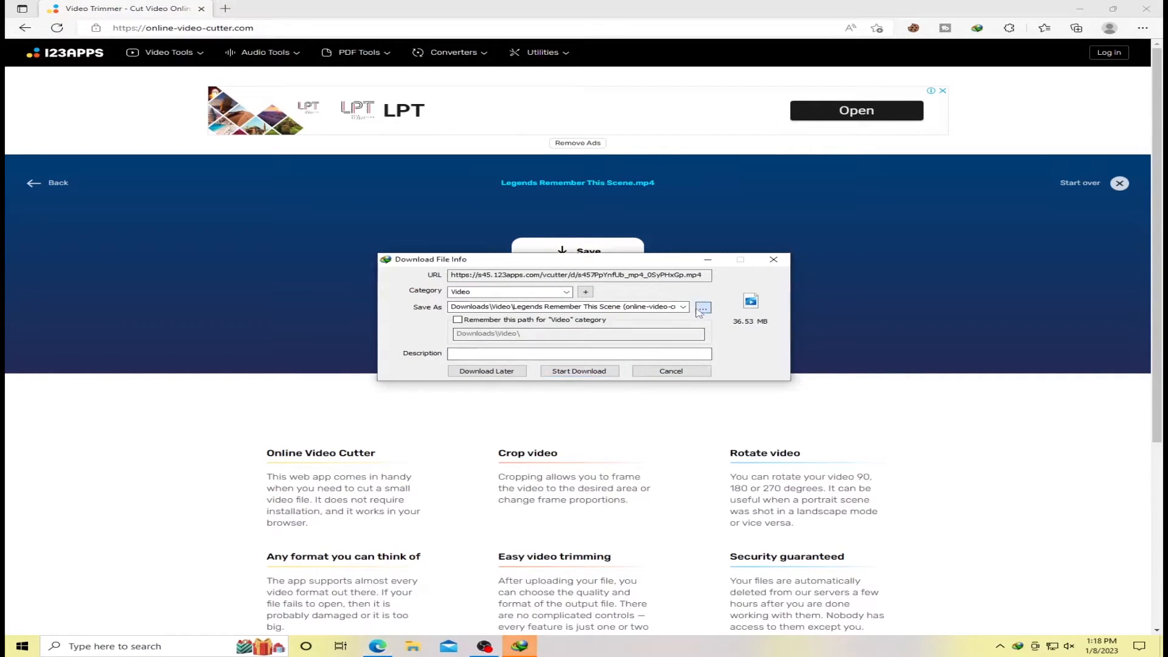
click(403, 328)
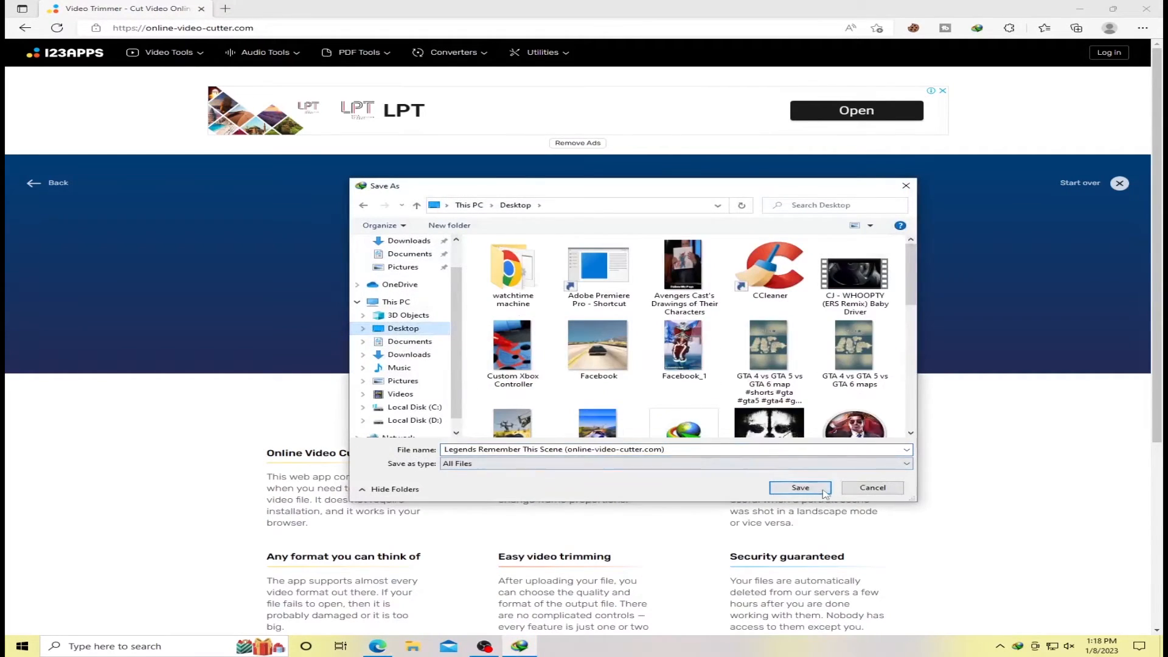
click(824, 493)
click(578, 376)
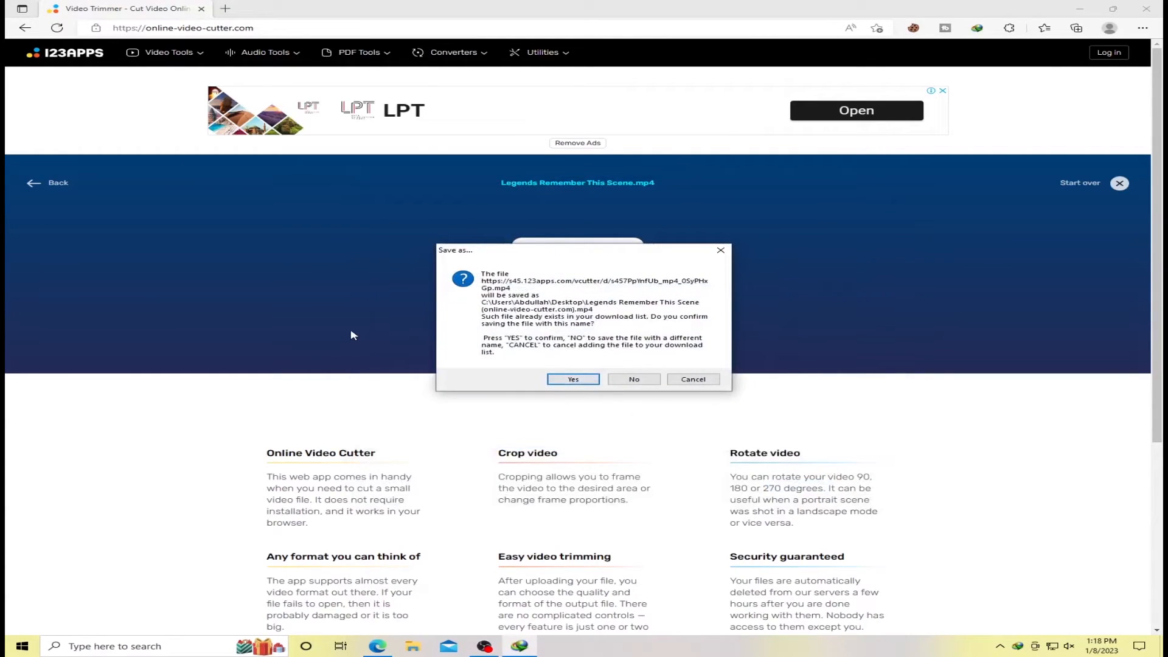
click(572, 378)
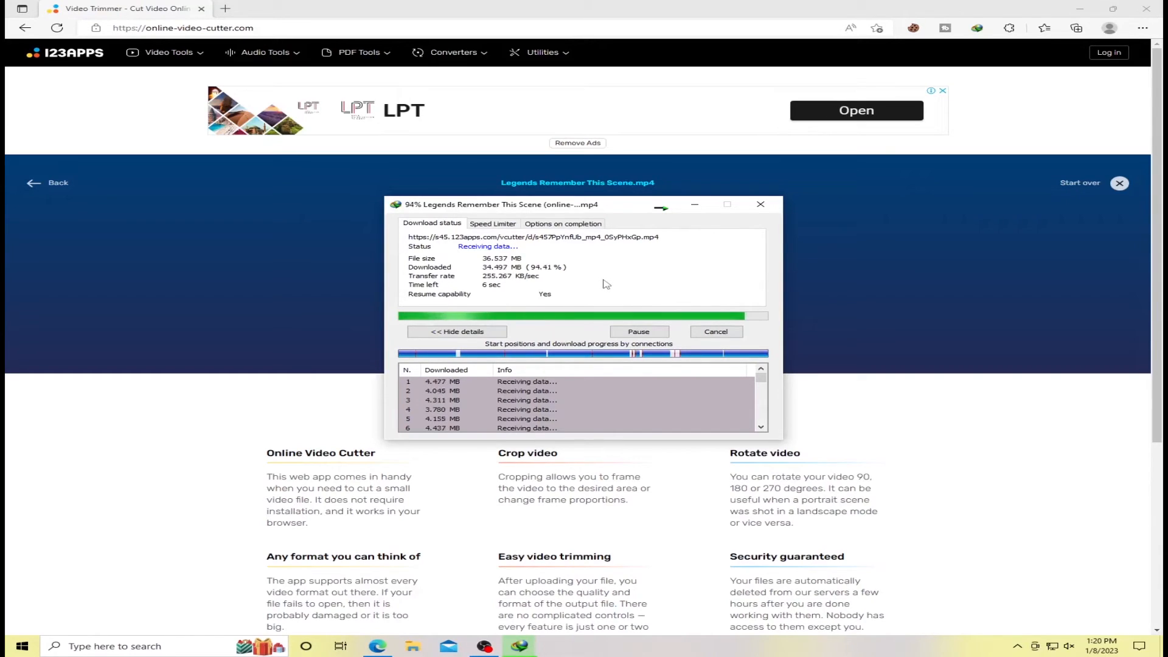
Minimize the browser, open the finished download to check its playback in full screen, and close the player.
click(1080, 9)
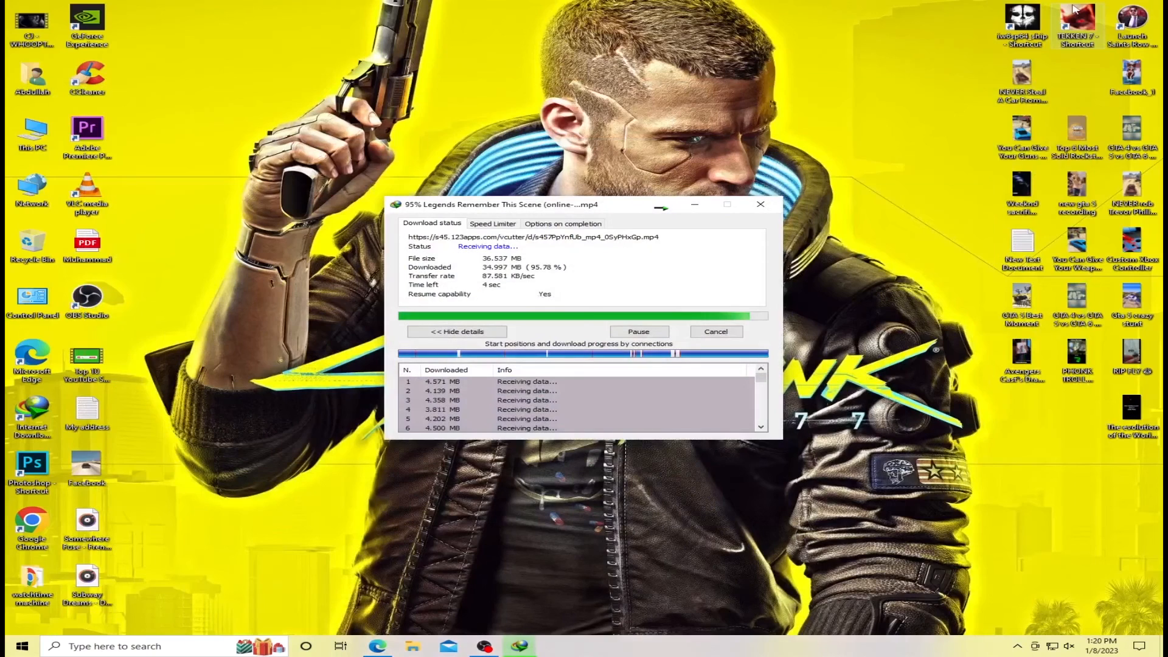
drag(593, 208, 616, 186)
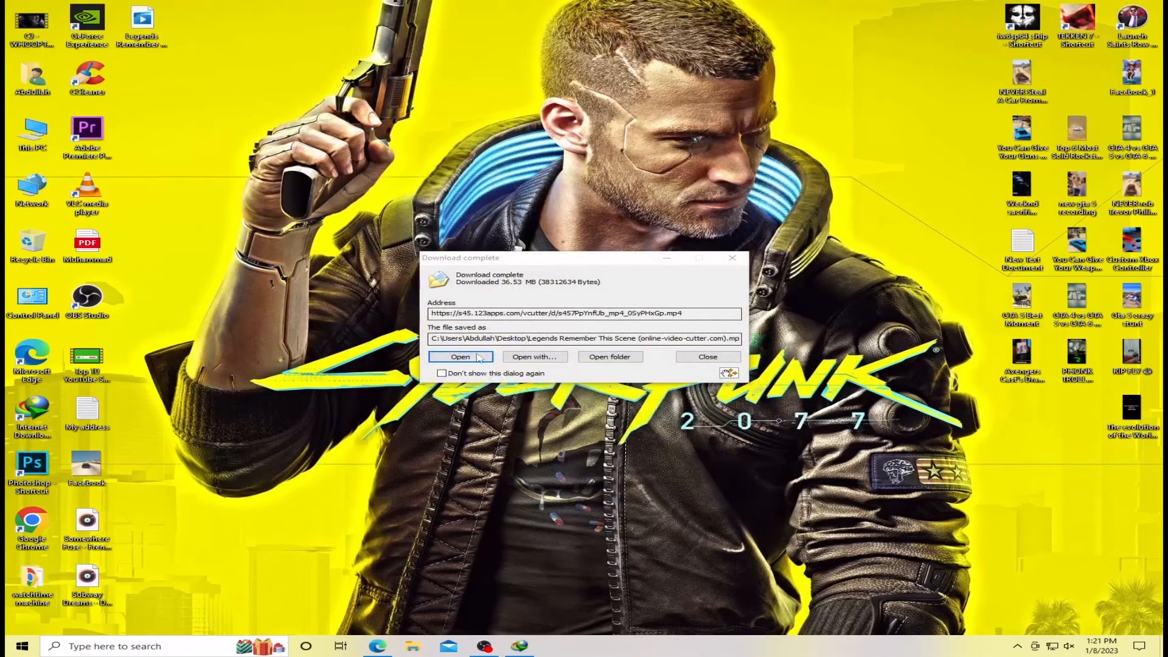
click(477, 357)
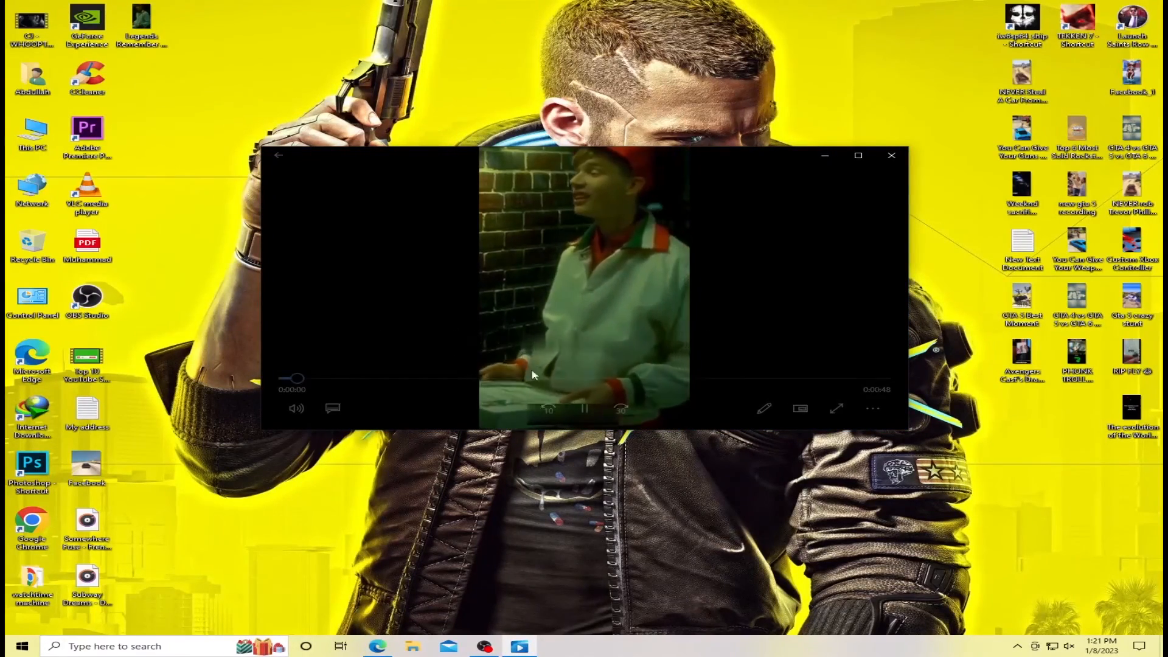
double_click(832, 179)
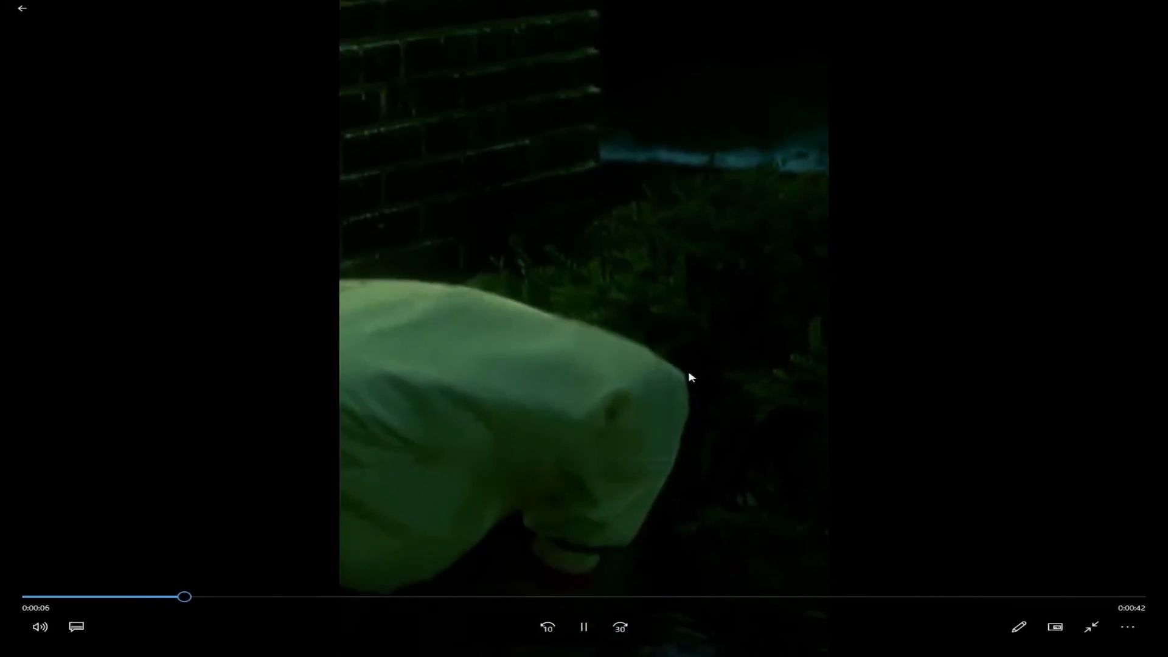
double_click(722, 334)
click(1113, 9)
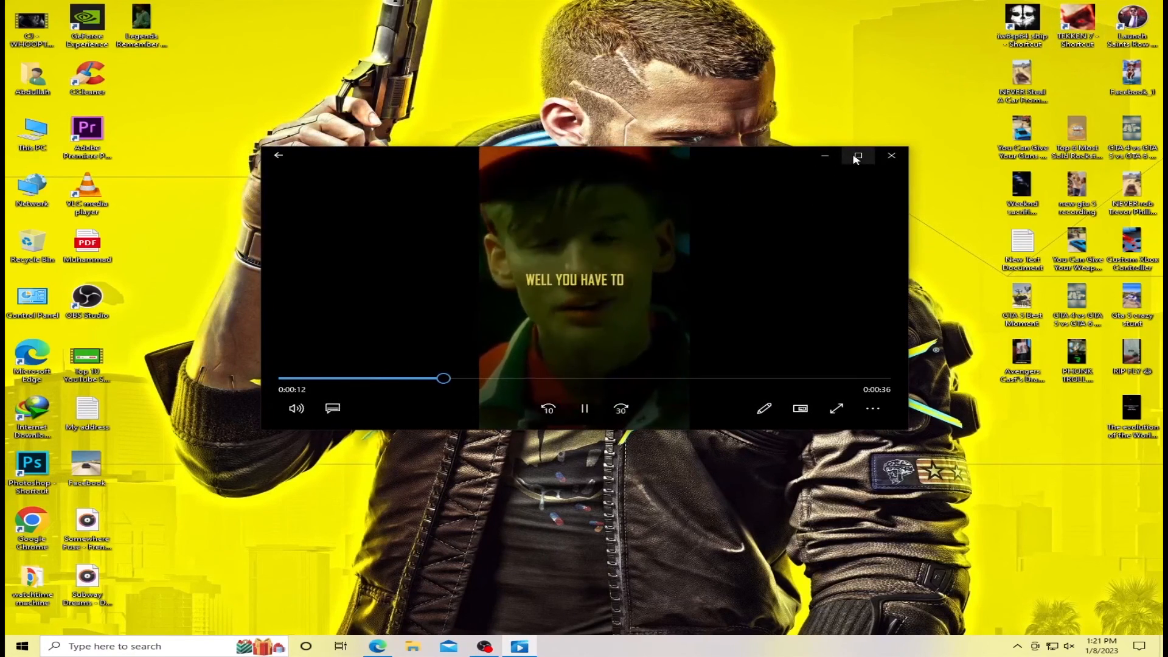
click(891, 155)
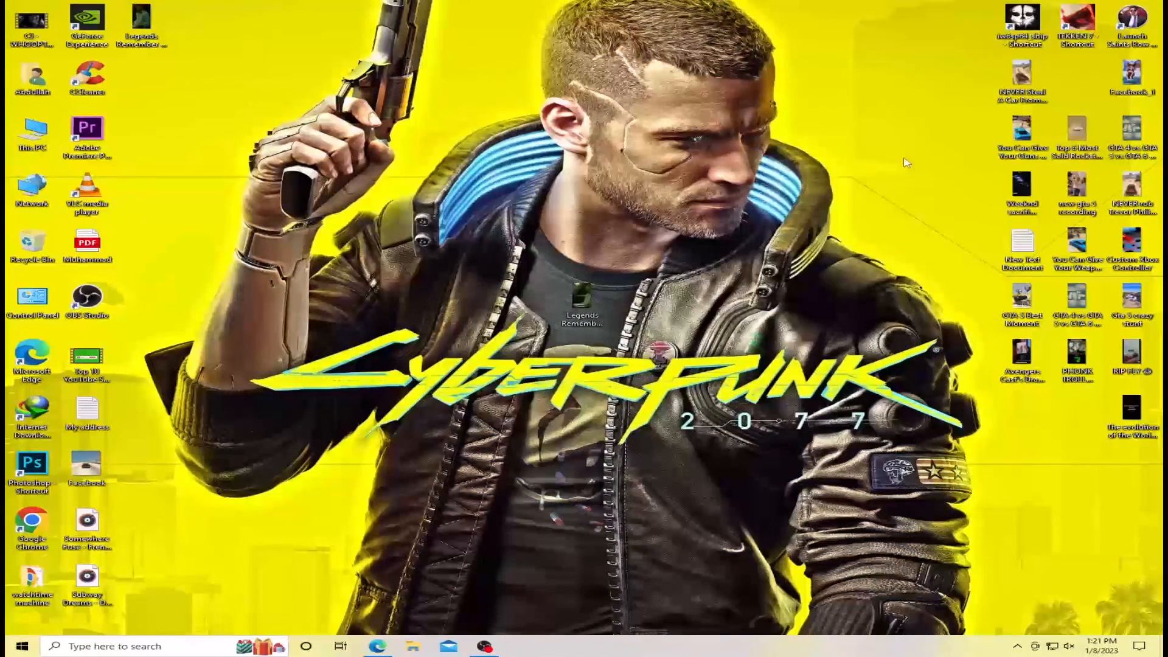